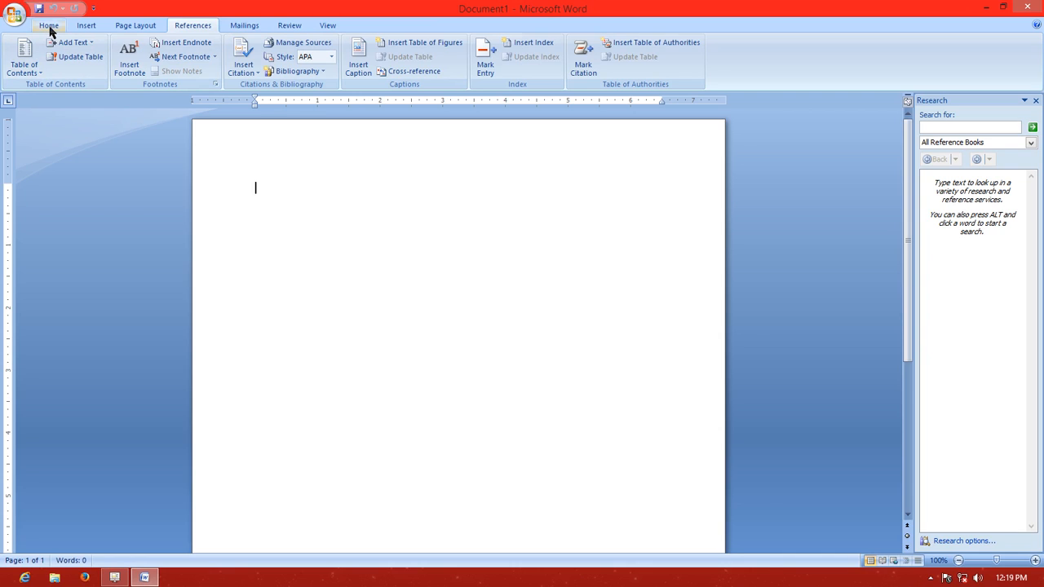
# Examine the command groups available for home, insert, page layout, references, mailings, review and view tasks
pyautogui.click(48, 26)
pyautogui.click(88, 25)
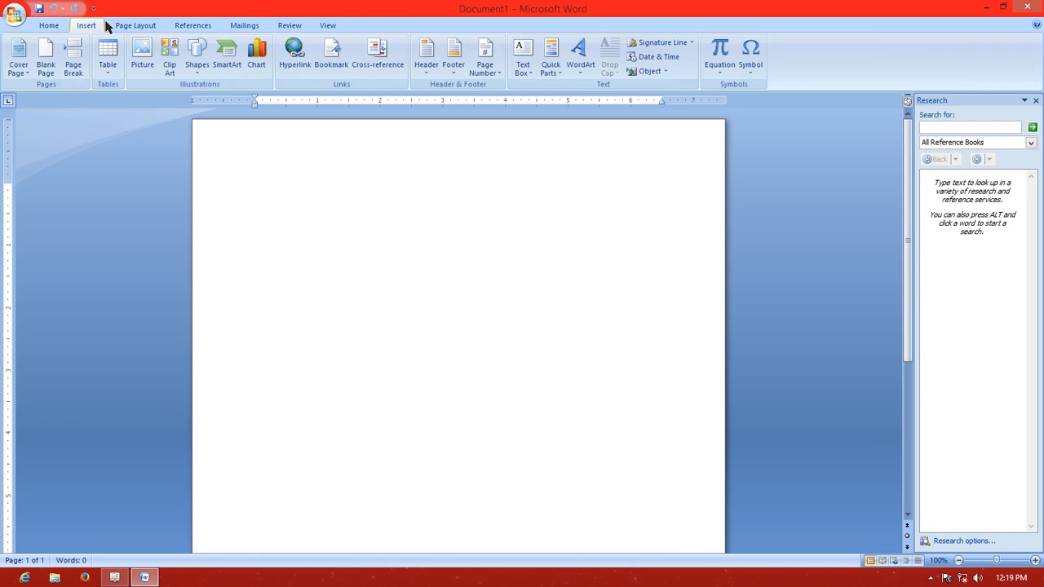
pyautogui.click(124, 27)
pyautogui.click(199, 26)
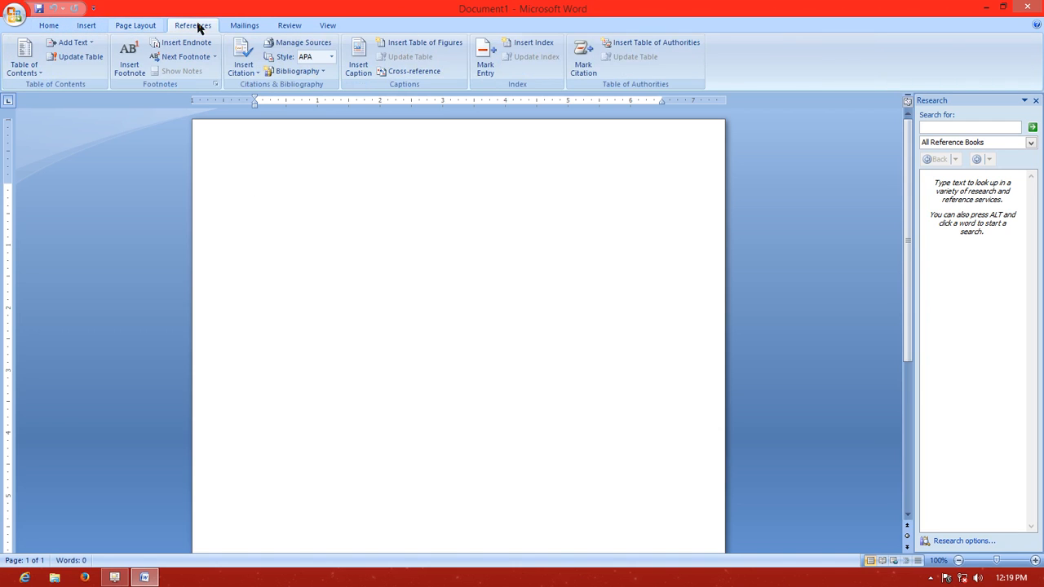
pyautogui.click(247, 29)
pyautogui.click(289, 27)
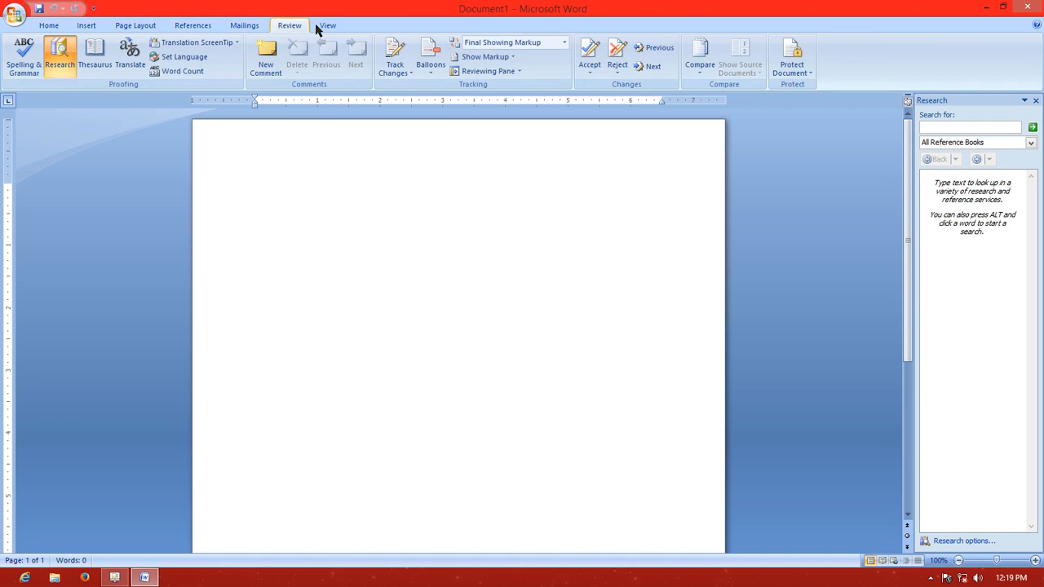
pyautogui.click(326, 27)
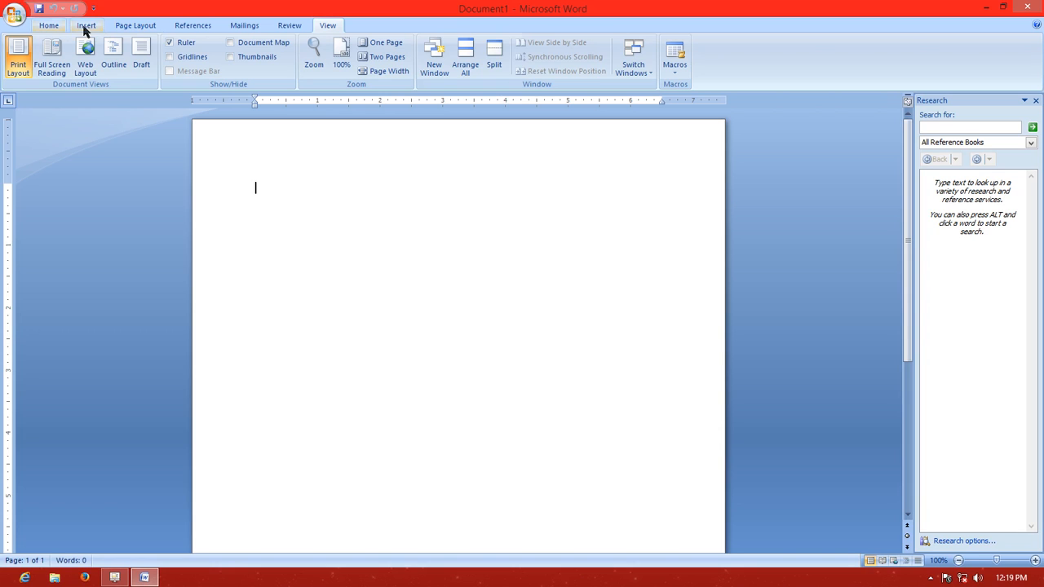
pyautogui.click(50, 31)
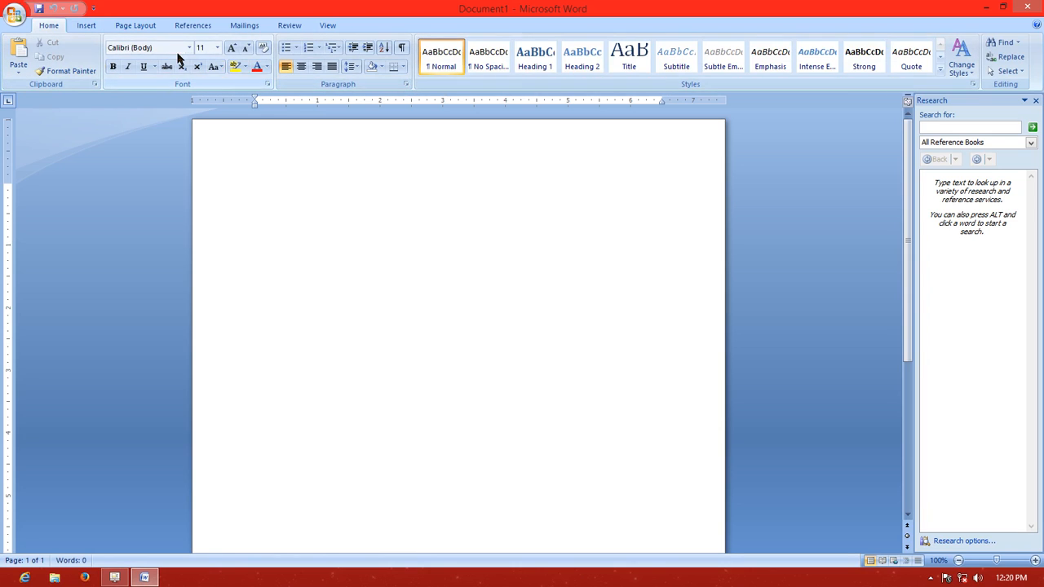
pyautogui.click(86, 26)
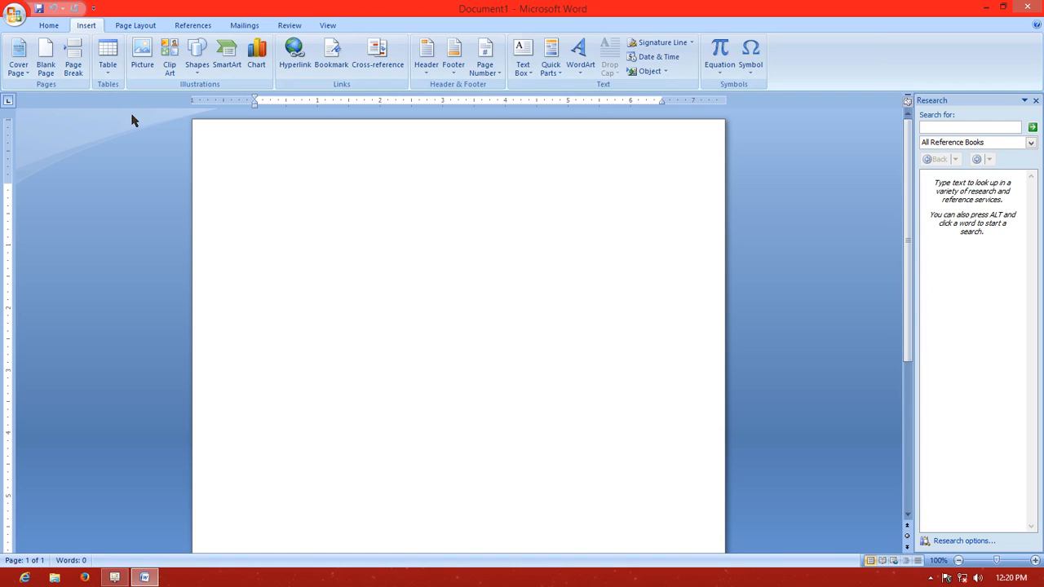
pyautogui.click(137, 25)
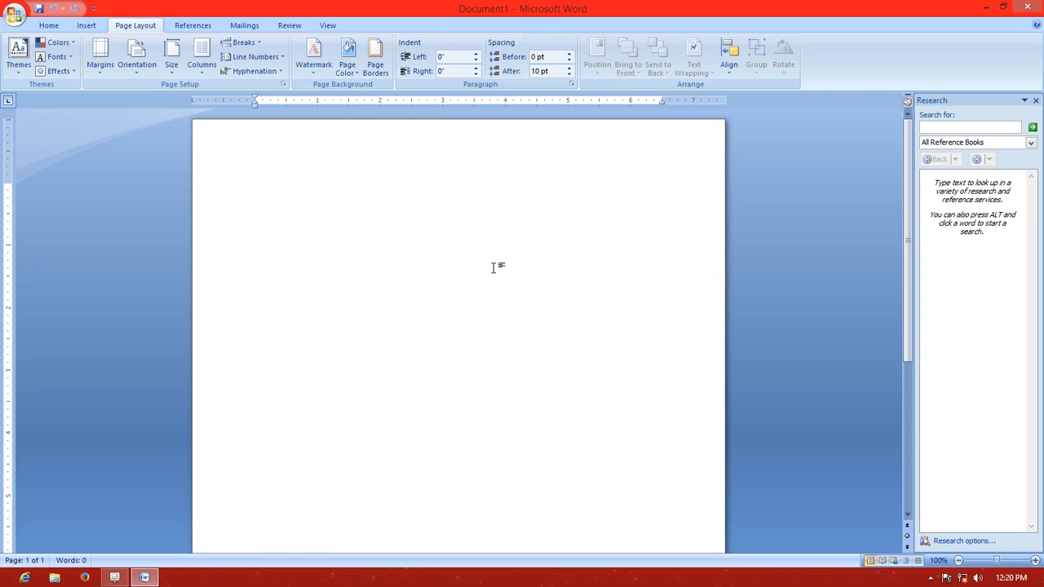
# Enter the text "Ms word" at the start of the blank document
pyautogui.write('ms word')
# Enlarge the document view to 163 percent and return it to 100 percent
pyautogui.moveTo(909, 129); pyautogui.dragTo(914, 415)
pyautogui.moveTo(925, 281); pyautogui.dragTo(923, 201)
pyautogui.scroll(-5, 493, 509)
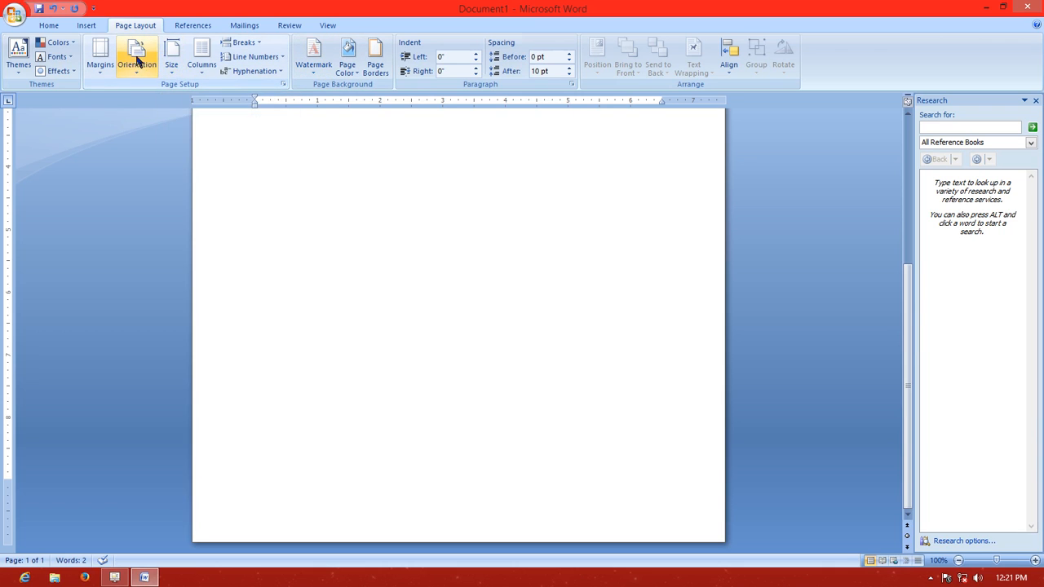
pyautogui.click(325, 25)
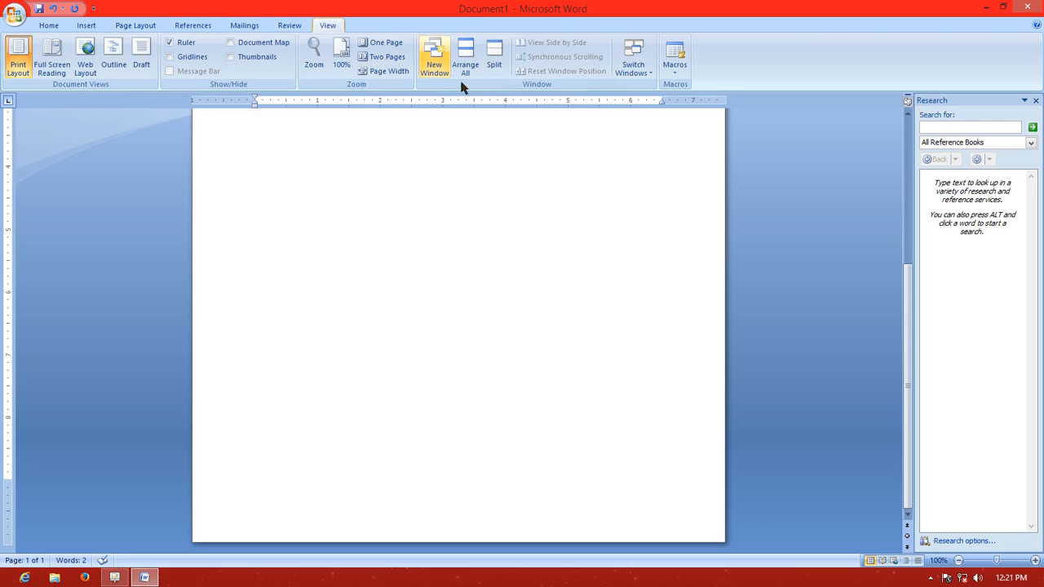
pyautogui.click(314, 55)
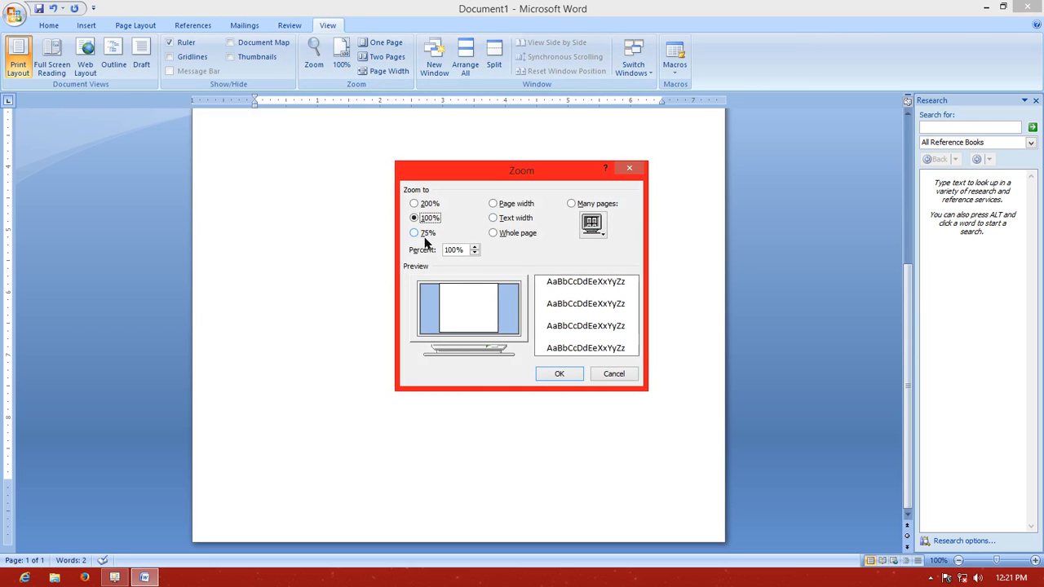
pyautogui.click(475, 253)
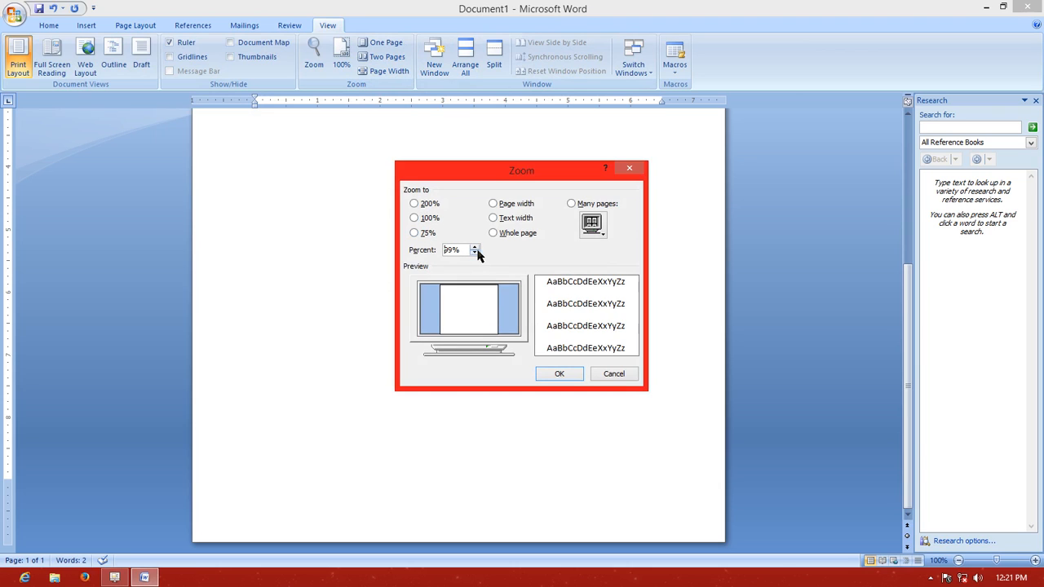
pyautogui.click(477, 246)
pyautogui.click(477, 247)
pyautogui.click(476, 246)
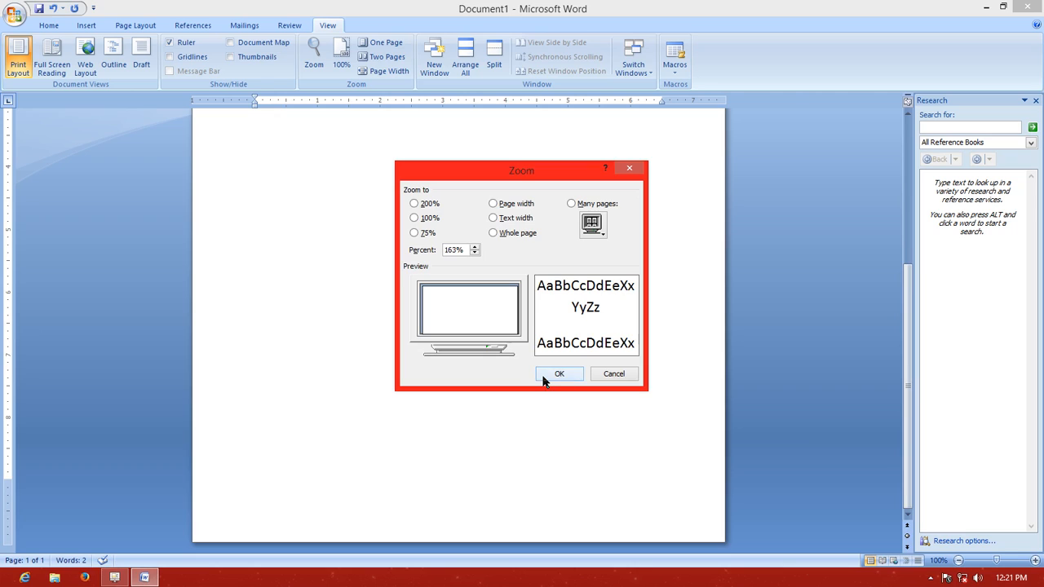
pyautogui.click(559, 374)
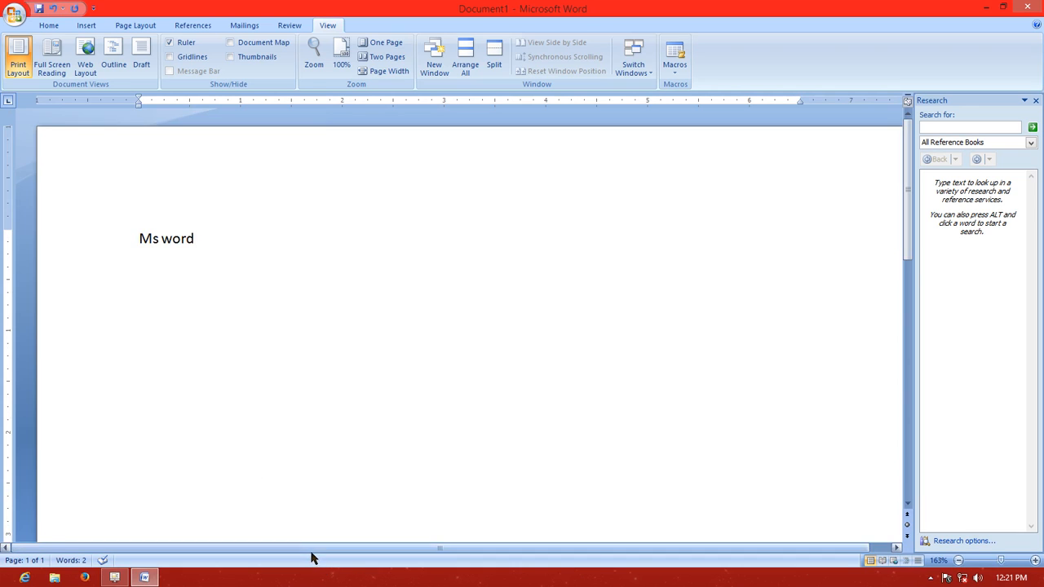
pyautogui.moveTo(312, 554); pyautogui.dragTo(421, 554)
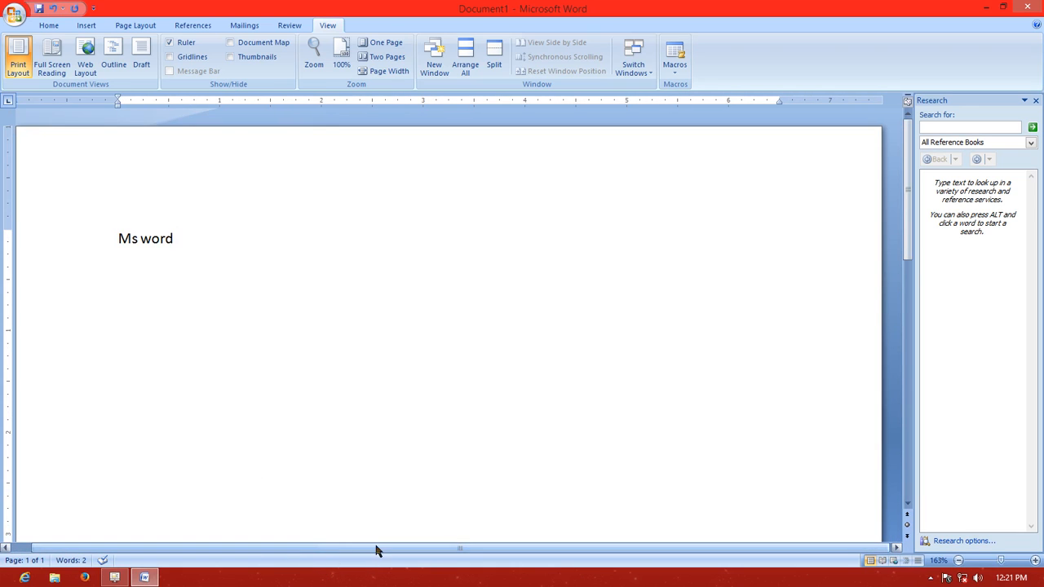
pyautogui.moveTo(439, 552); pyautogui.dragTo(374, 551)
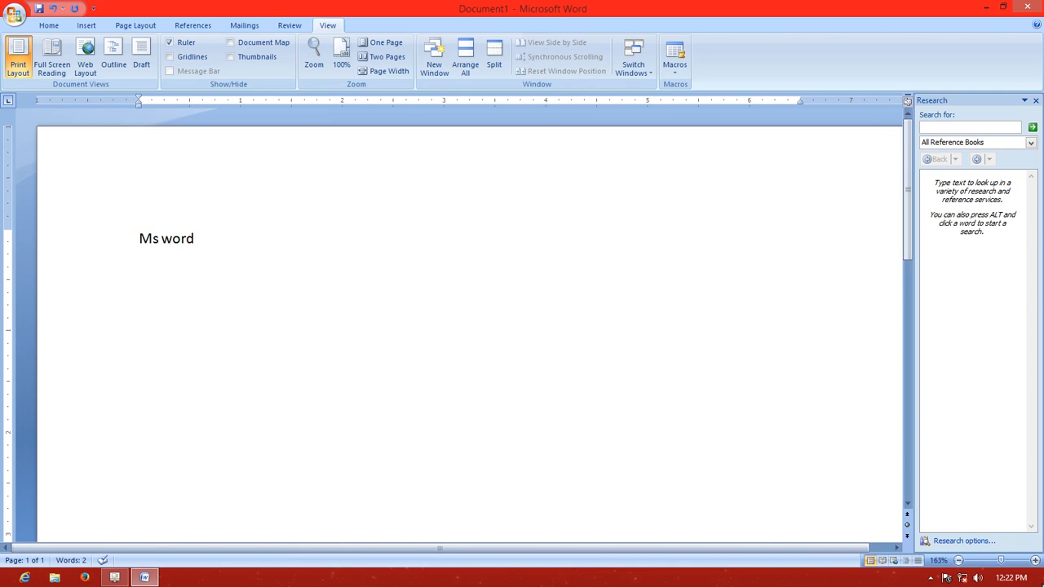
pyautogui.moveTo(1002, 561)
pyautogui.mouseDown()
pyautogui.moveTo(1016, 563)
pyautogui.moveTo(987, 565)
pyautogui.moveTo(1000, 568)
pyautogui.mouseUp()
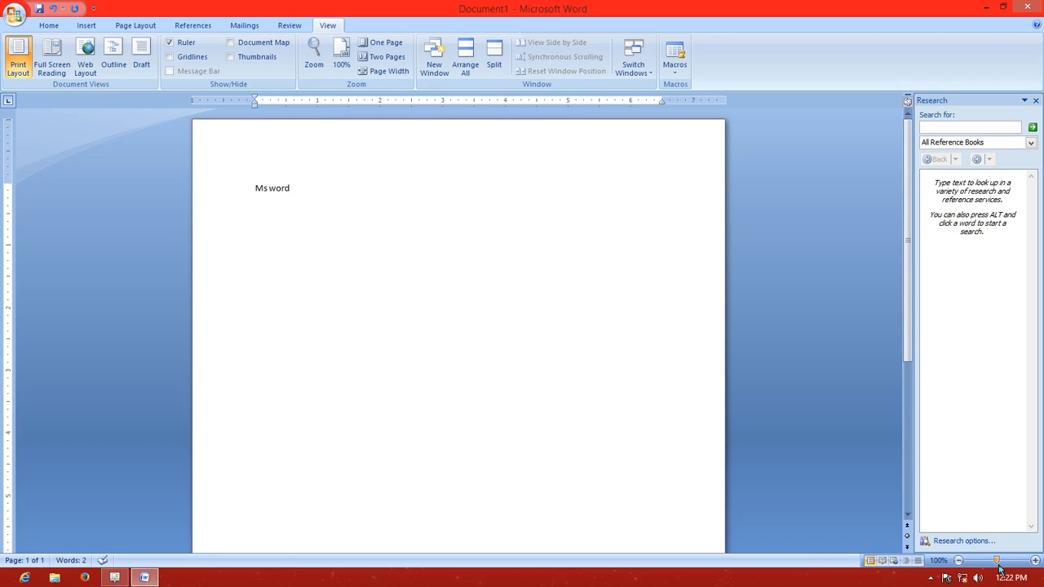
pyautogui.moveTo(1000, 566); pyautogui.dragTo(1000, 566)
# Show the page gridlines, try the indent markers against them, and hide the gridlines again
pyautogui.moveTo(661, 100); pyautogui.dragTo(666, 101)
pyautogui.click(184, 58)
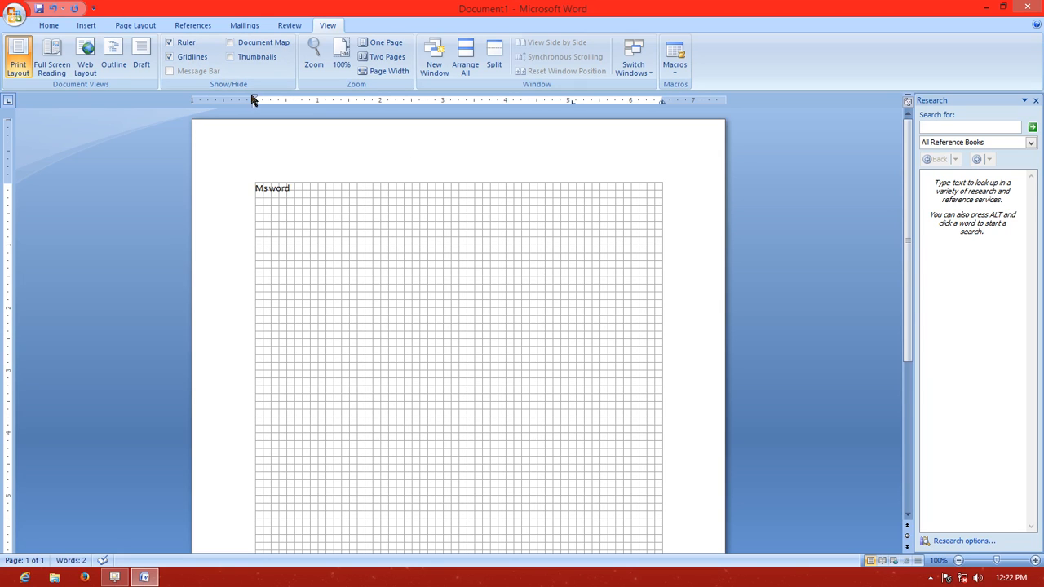
pyautogui.moveTo(255, 98); pyautogui.dragTo(255, 98)
pyautogui.click(185, 58)
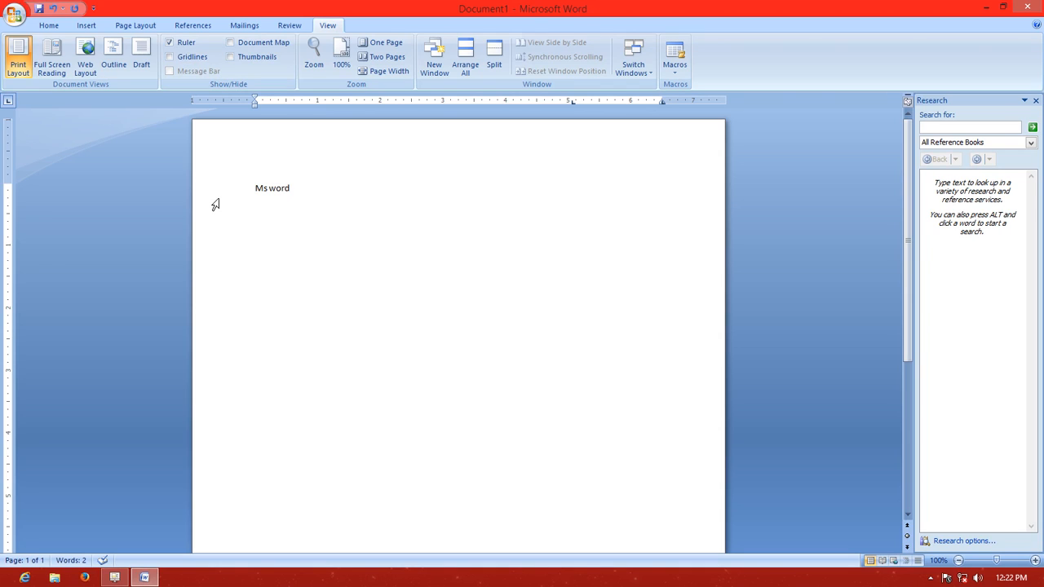
pyautogui.click(15, 15)
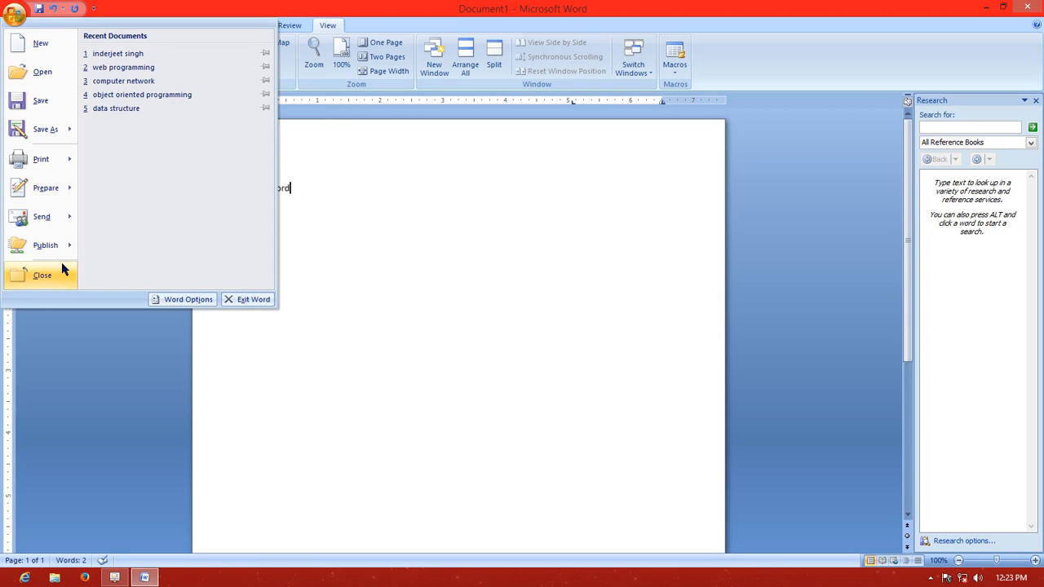
pyautogui.click(357, 278)
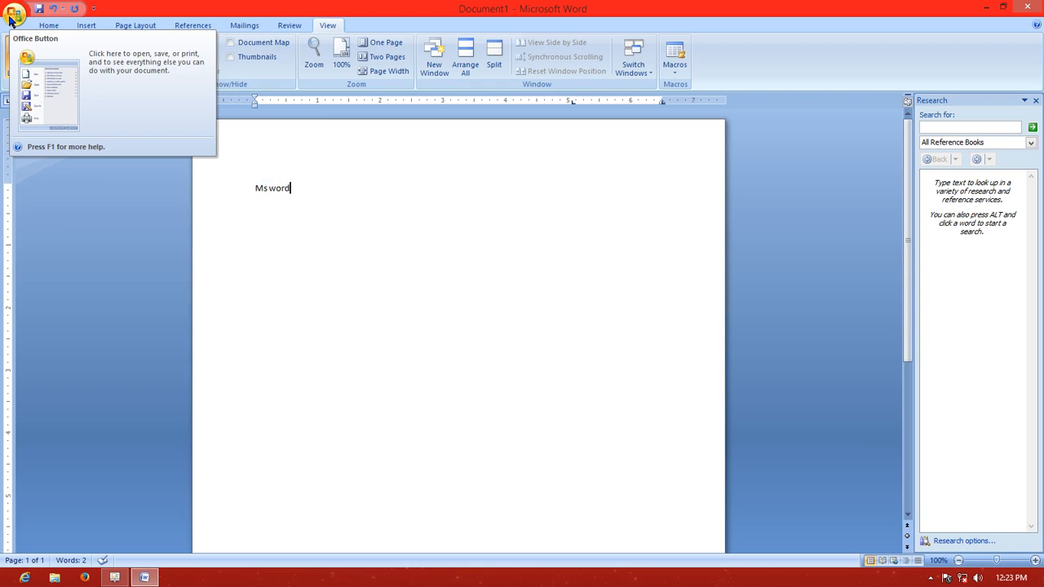
pyautogui.doubleClick(10, 18)
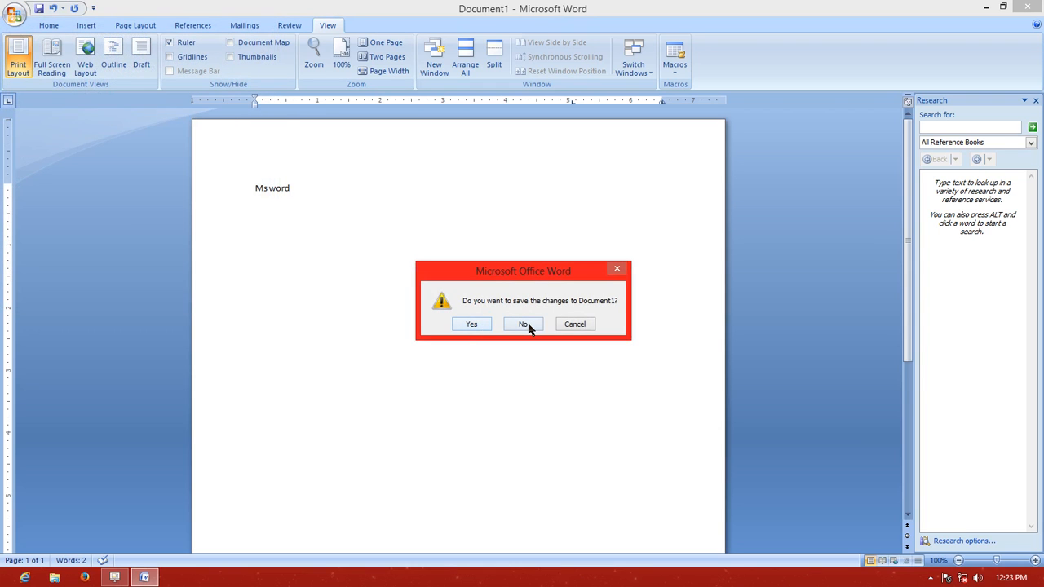
pyautogui.click(575, 323)
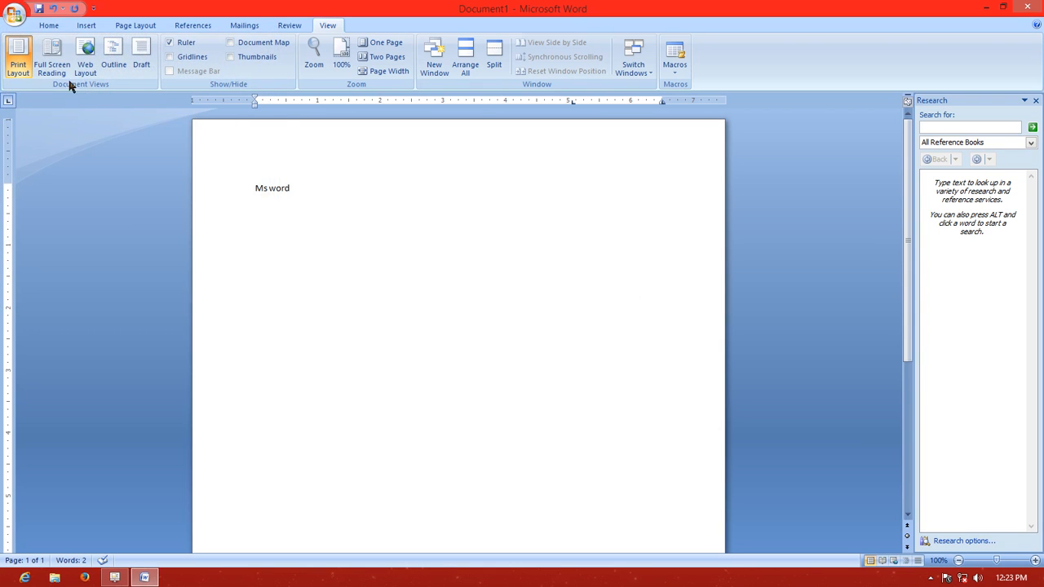
# Create a new document from the Blank document template
pyautogui.click(15, 18)
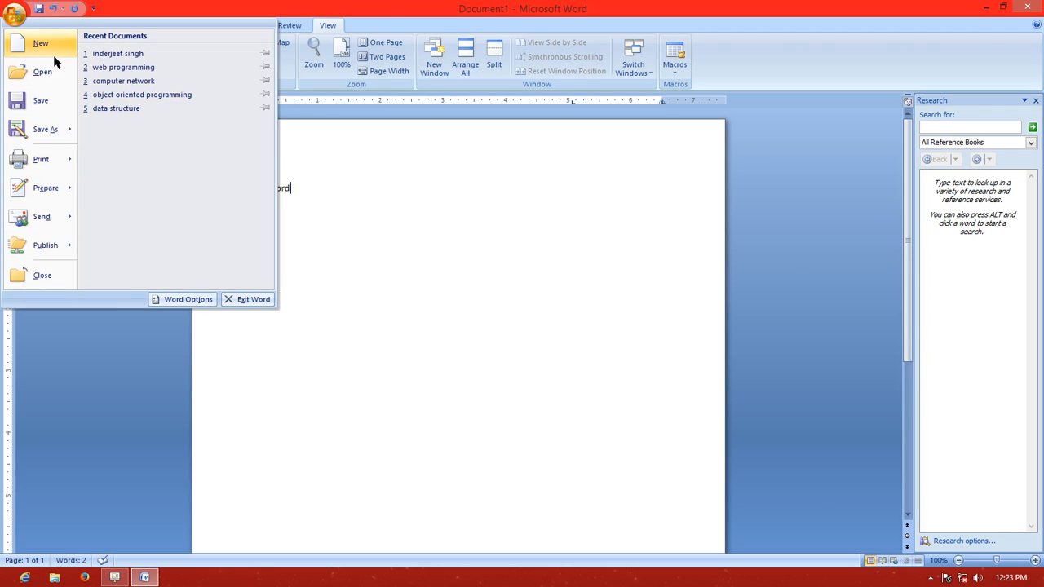
pyautogui.click(14, 18)
pyautogui.click(16, 18)
pyautogui.click(35, 48)
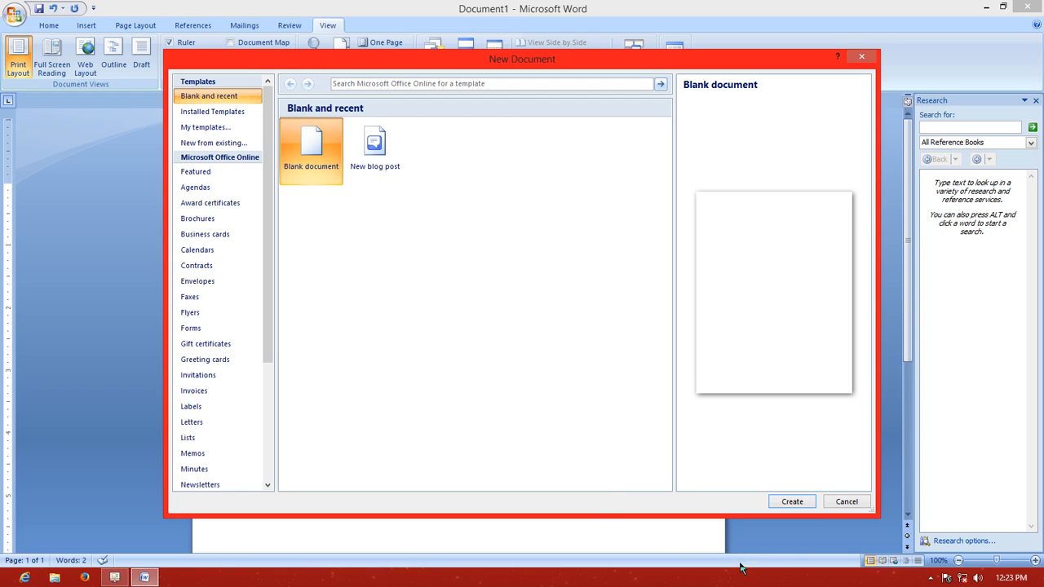
pyautogui.click(789, 500)
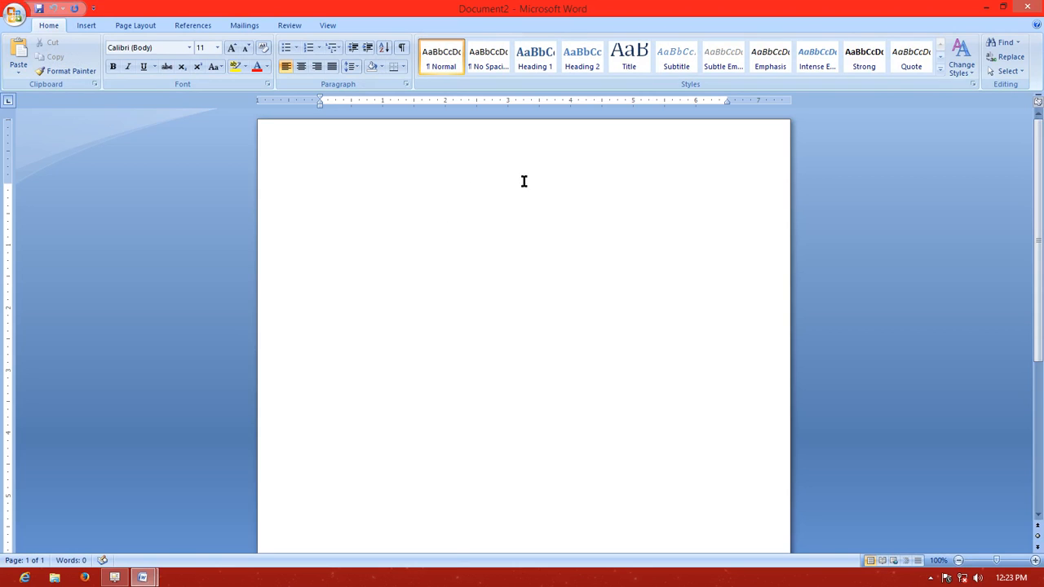
pyautogui.click(14, 23)
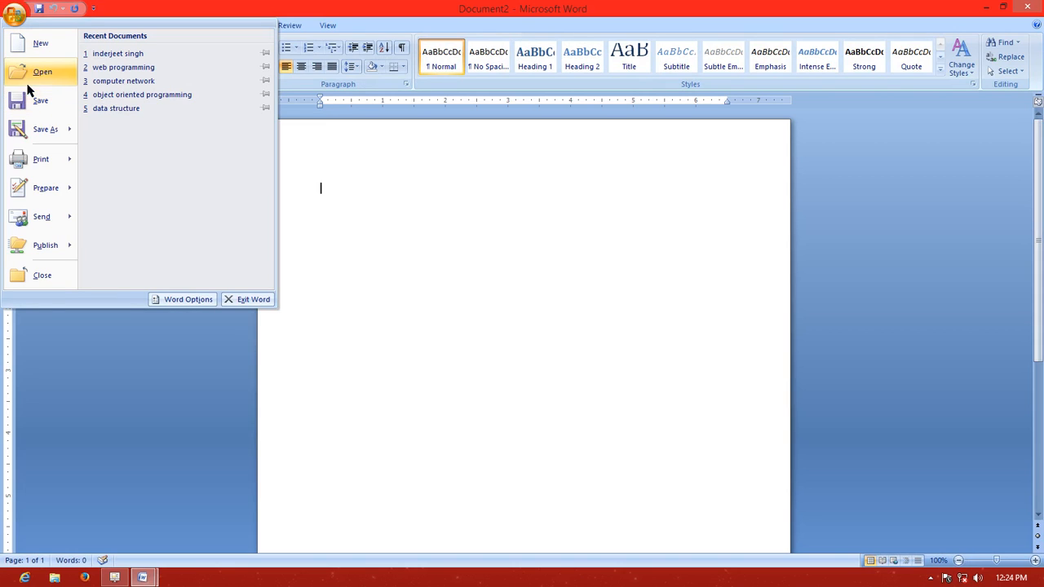
pyautogui.click(20, 20)
pyautogui.click(19, 19)
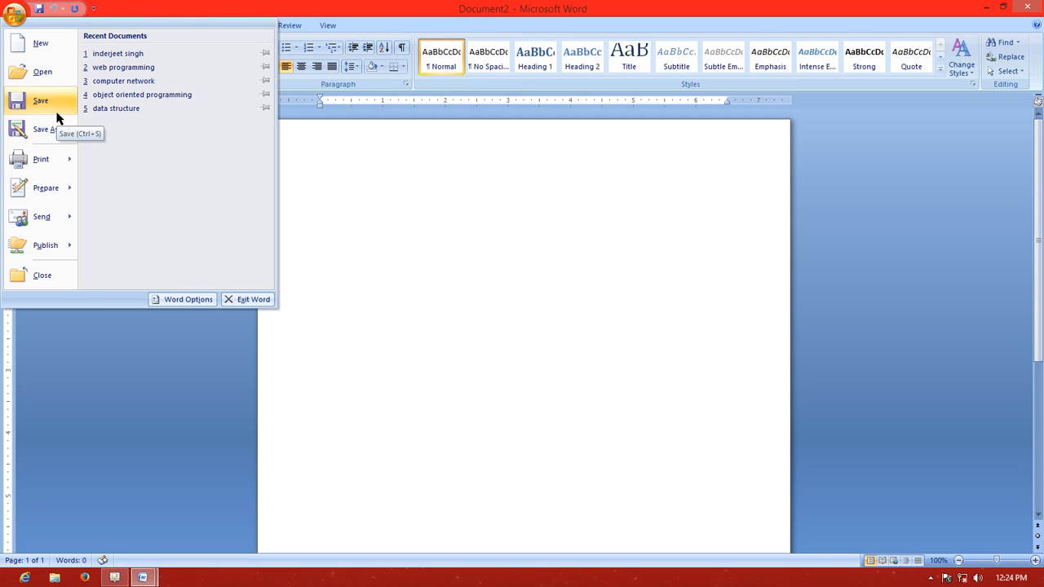
pyautogui.click(309, 172)
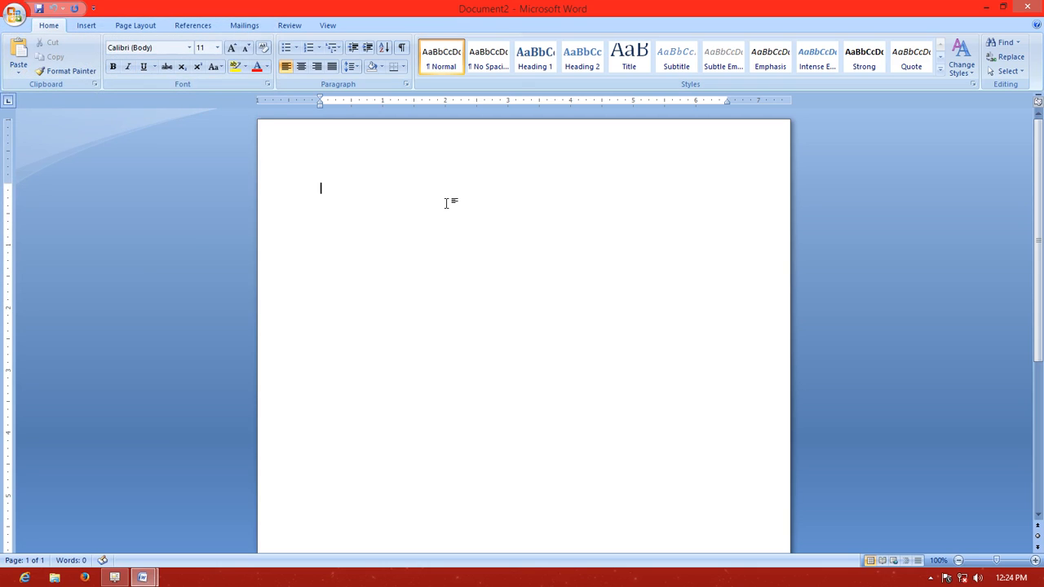
pyautogui.write('ghghghghggfg')
pyautogui.press('BackSpace')
# Complete the sentence after "Ms Office" with the words "is a application software"
pyautogui.press('BackSpace')
pyautogui.press('BackSpace')
pyautogui.press('BackSpace')
pyautogui.press('BackSpace')
pyautogui.press('BackSpace')
pyautogui.press('BackSpace')
pyautogui.press('BackSpace')
# Enter "Ms Office" at the start of the new document, correcting the spelling of "Office"
pyautogui.write('ms office')
pyautogui.rightClick(339, 188)
pyautogui.click(388, 203)
pyautogui.write('i')
pyautogui.write('a a')
pyautogui.press('BackSpace')
pyautogui.write('s a applic')
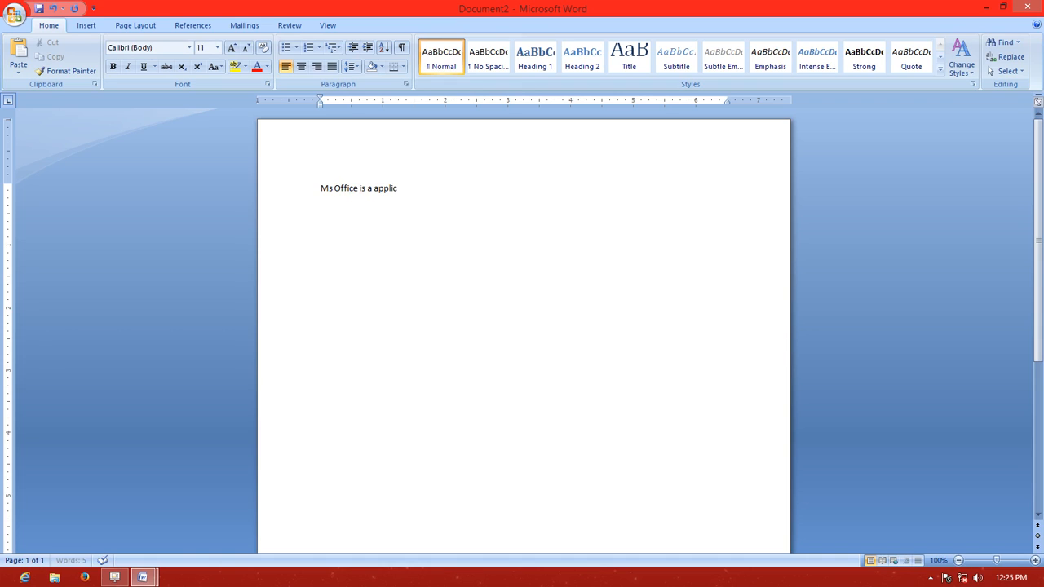
pyautogui.write('ation software')
# Set the whole "Ms Office is a application software" sentence to font size 20 and center it
pyautogui.moveTo(465, 189); pyautogui.dragTo(299, 187)
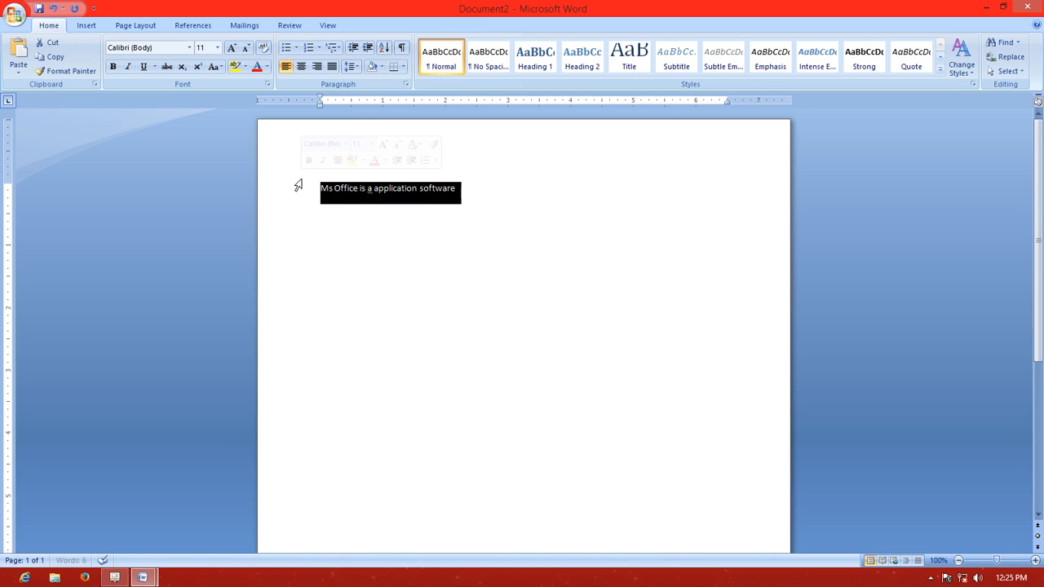
pyautogui.click(216, 48)
pyautogui.click(201, 152)
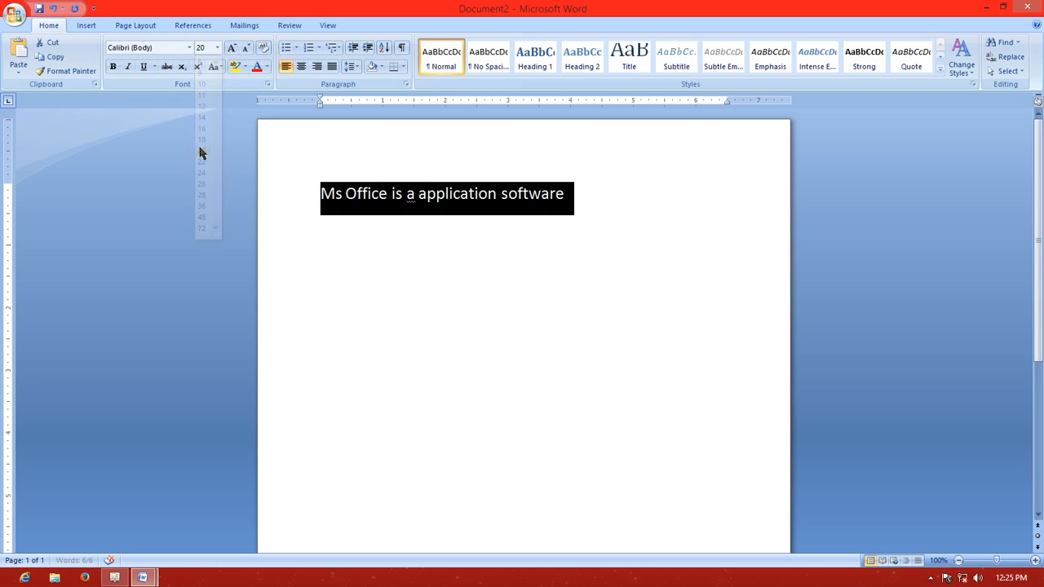
pyautogui.click(301, 66)
pyautogui.click(357, 204)
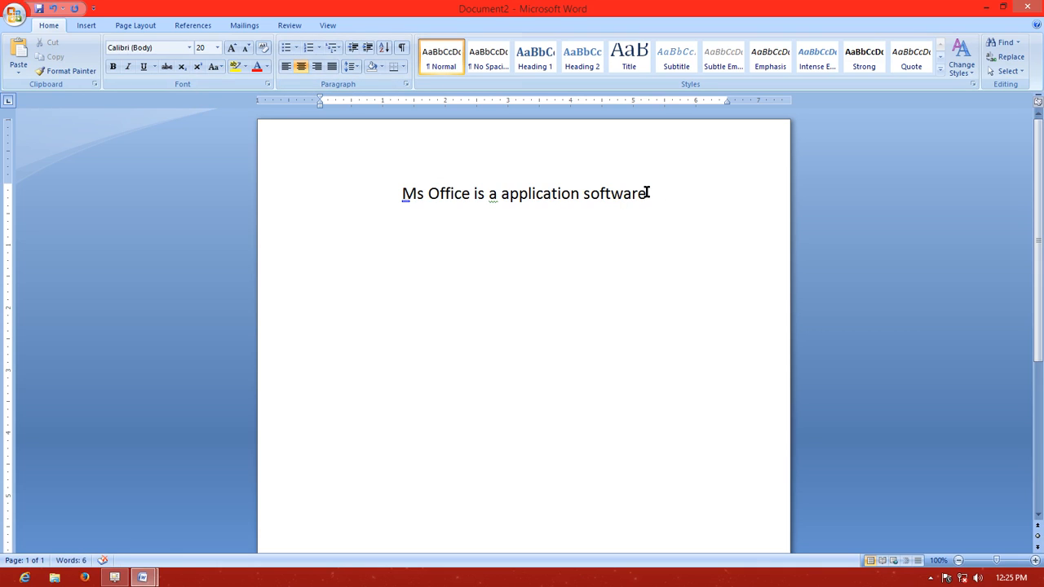
pyautogui.doubleClick(514, 222)
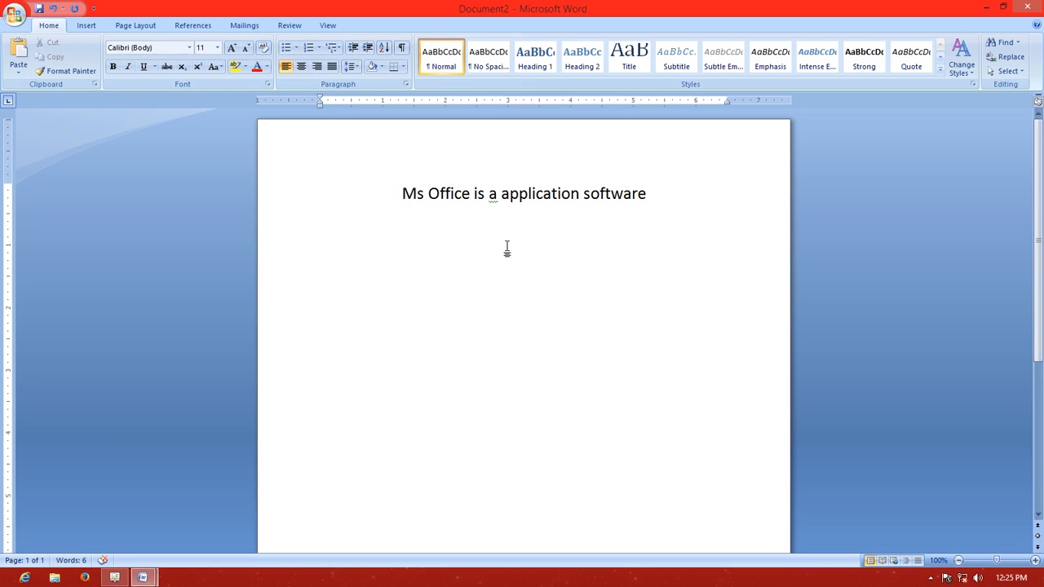
# Save the document on the Desktop as a Word Document named "Ms Office"
pyautogui.click(18, 16)
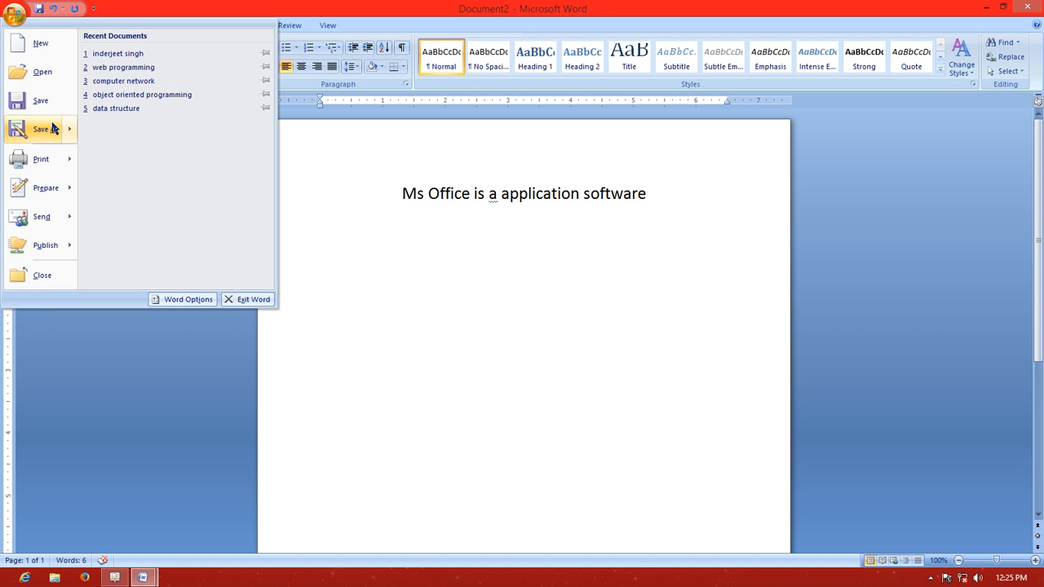
pyautogui.moveTo(52, 129)
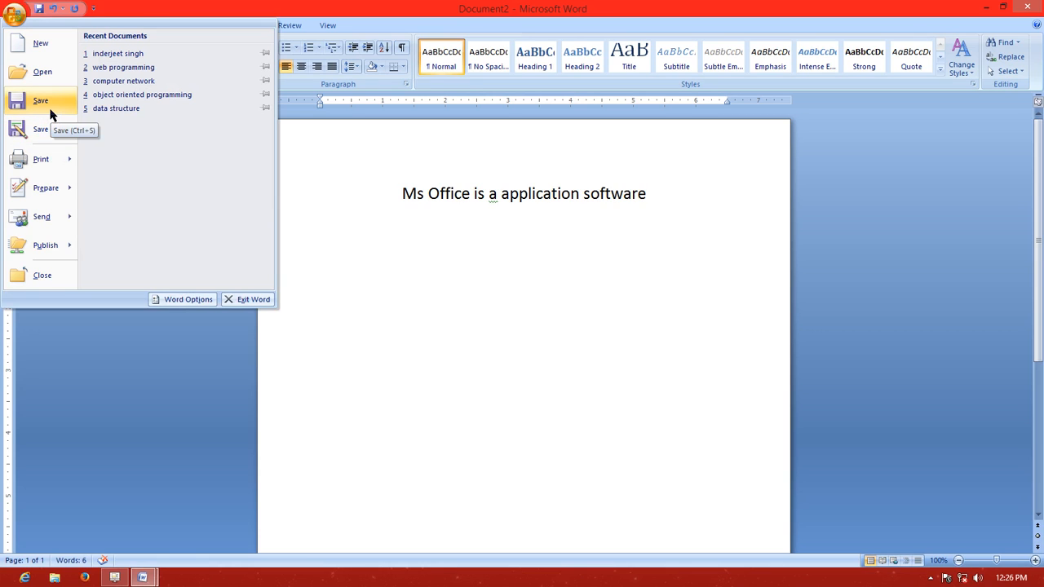
pyautogui.click(51, 114)
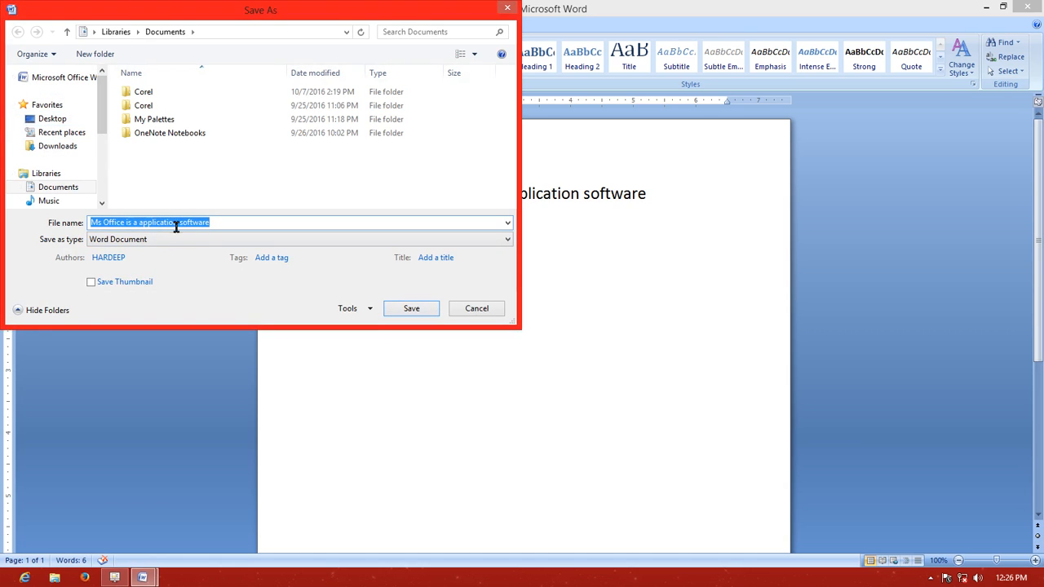
pyautogui.click(219, 224)
pyautogui.click(63, 120)
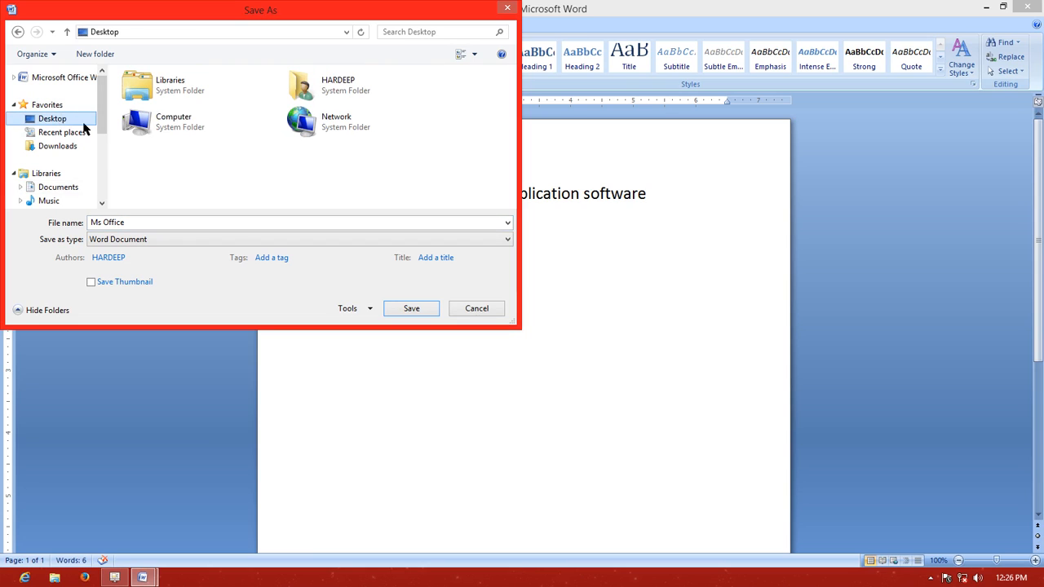
pyautogui.click(410, 311)
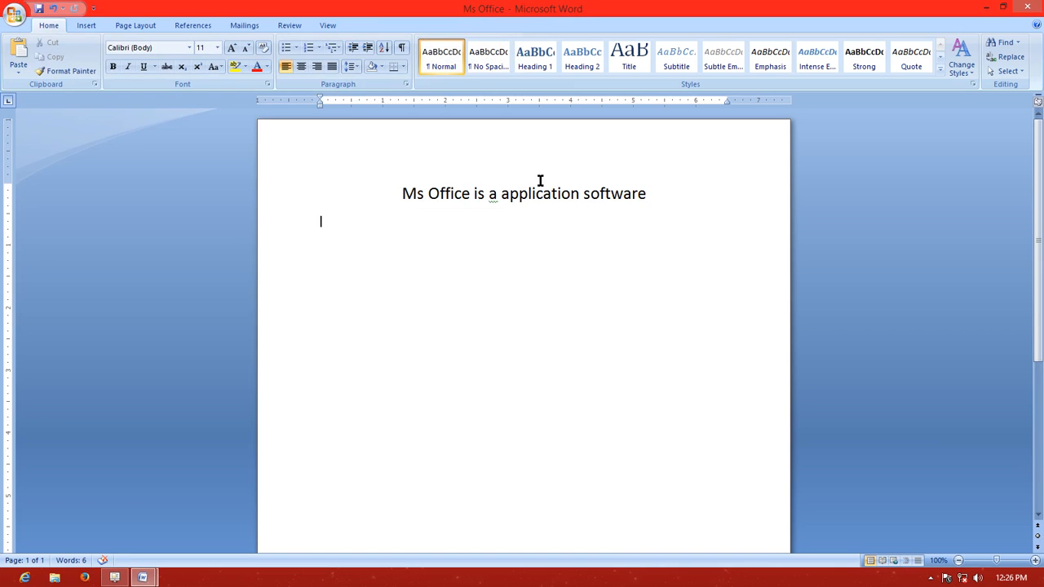
# Close both open documents, discarding the changes to Document1, and reopen the Ms Office file from the desktop
pyautogui.click(1026, 8)
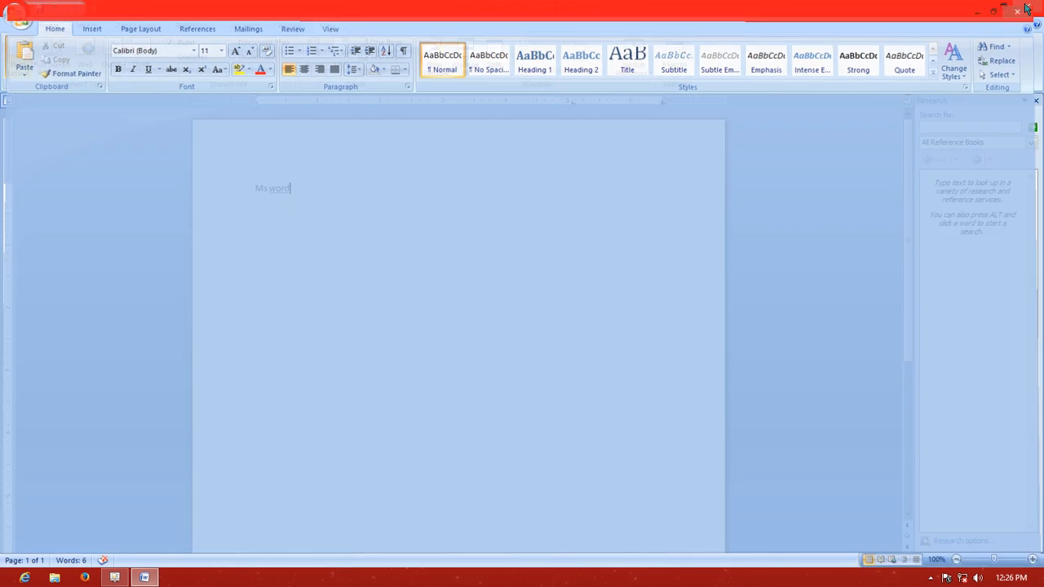
pyautogui.hotkey('alt', 'F4')
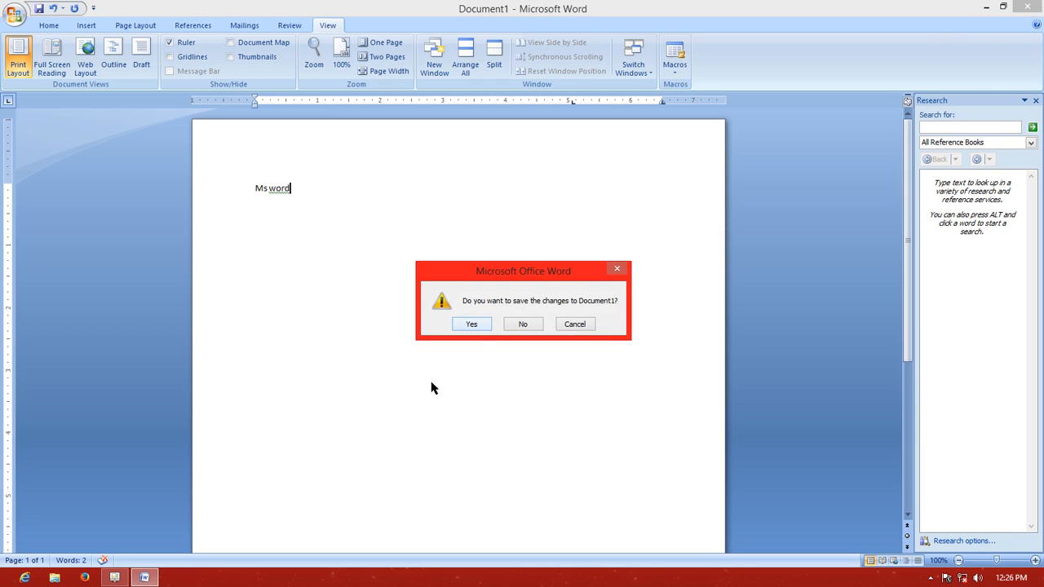
pyautogui.click(527, 326)
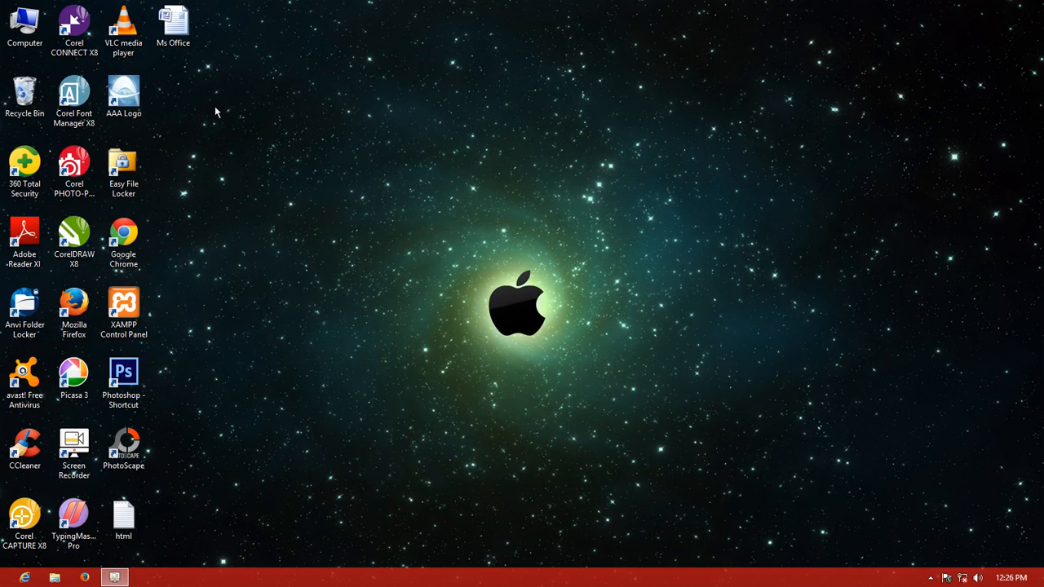
pyautogui.rightClick(184, 27)
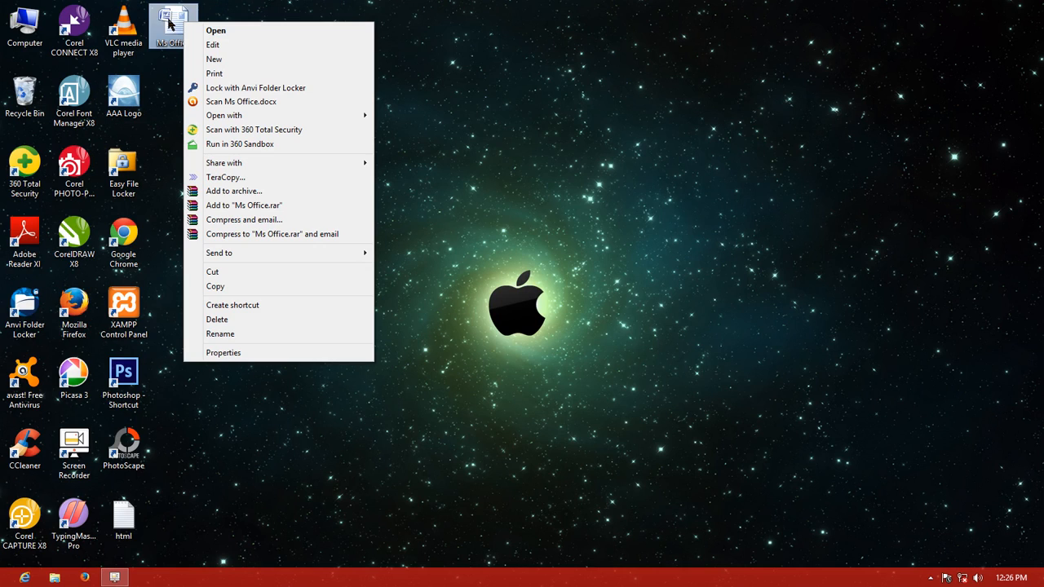
pyautogui.click(214, 30)
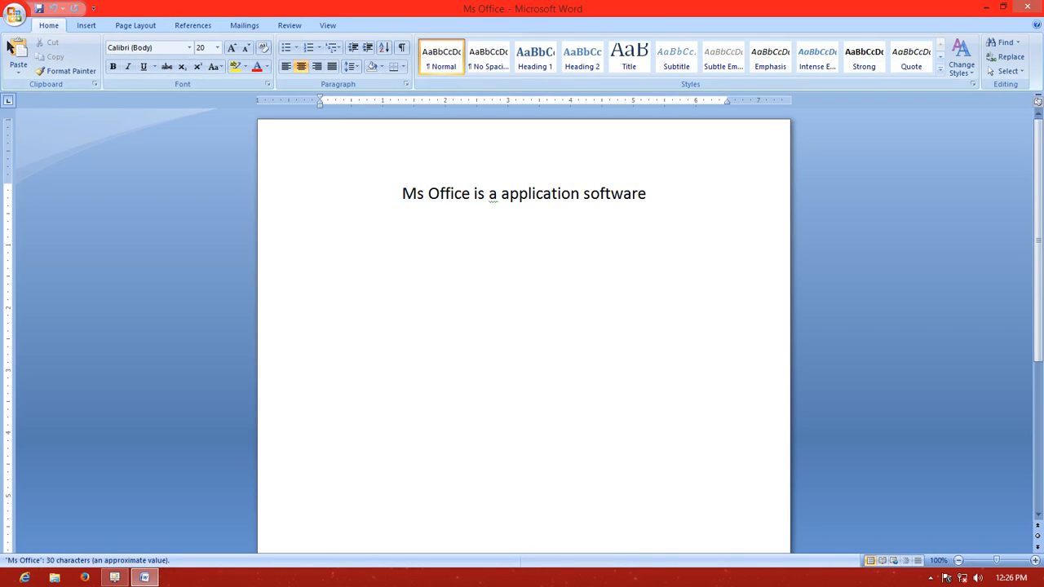
# Open the Ms Office document from the Desktop folder with the Open command
pyautogui.click(15, 15)
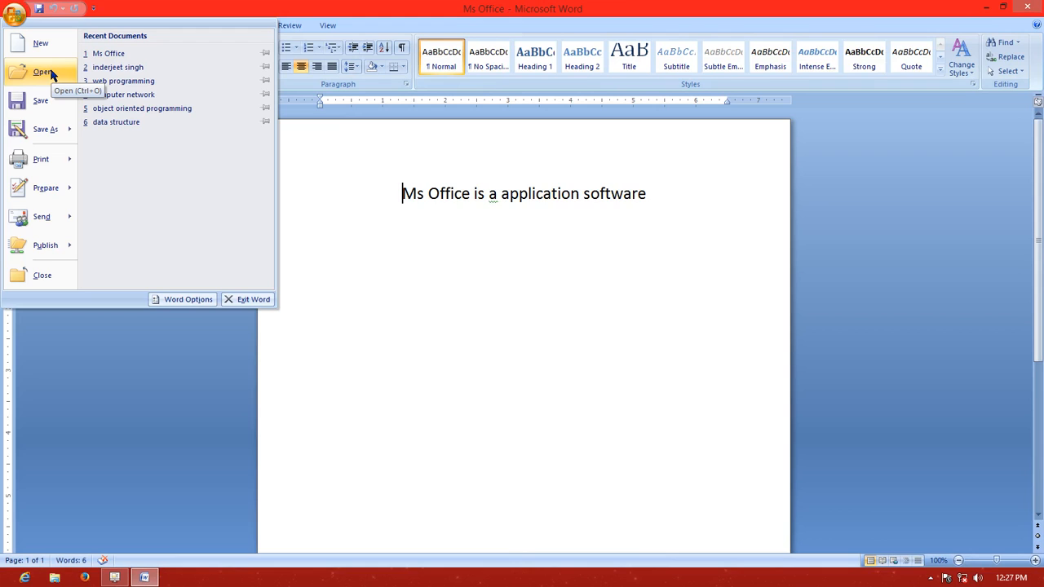
pyautogui.moveTo(47, 130)
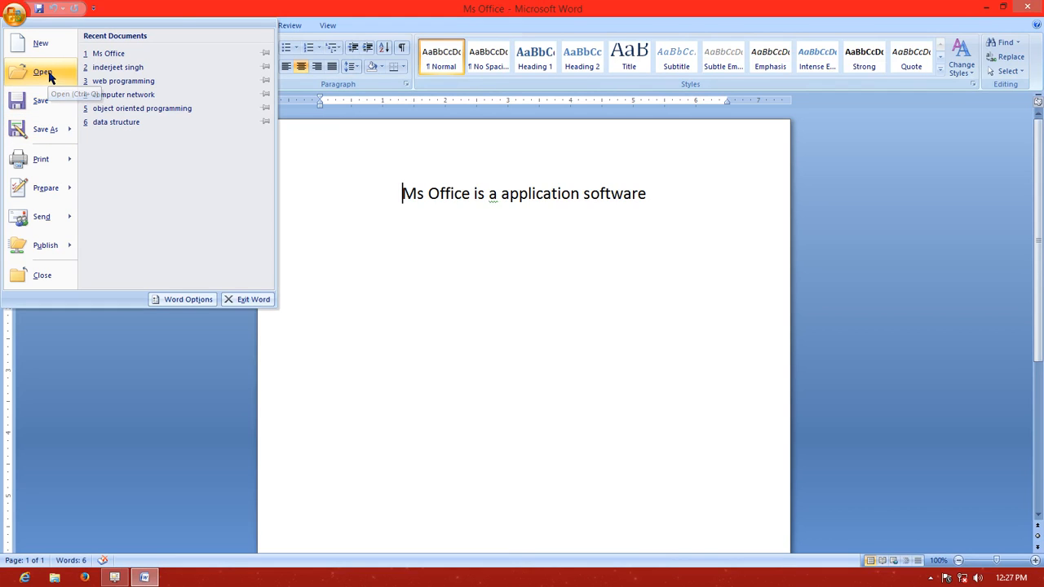
pyautogui.click(43, 72)
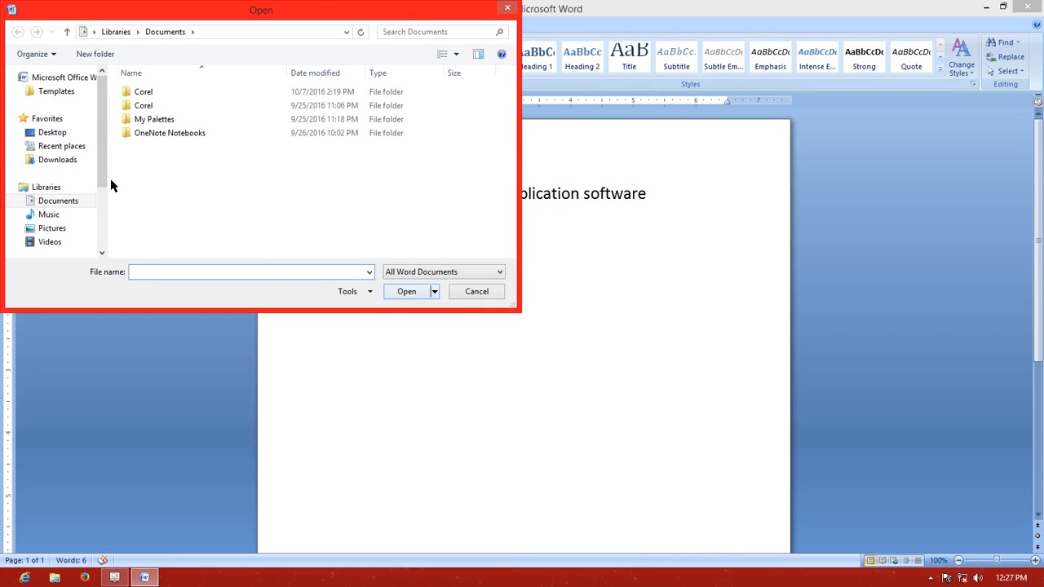
pyautogui.click(69, 139)
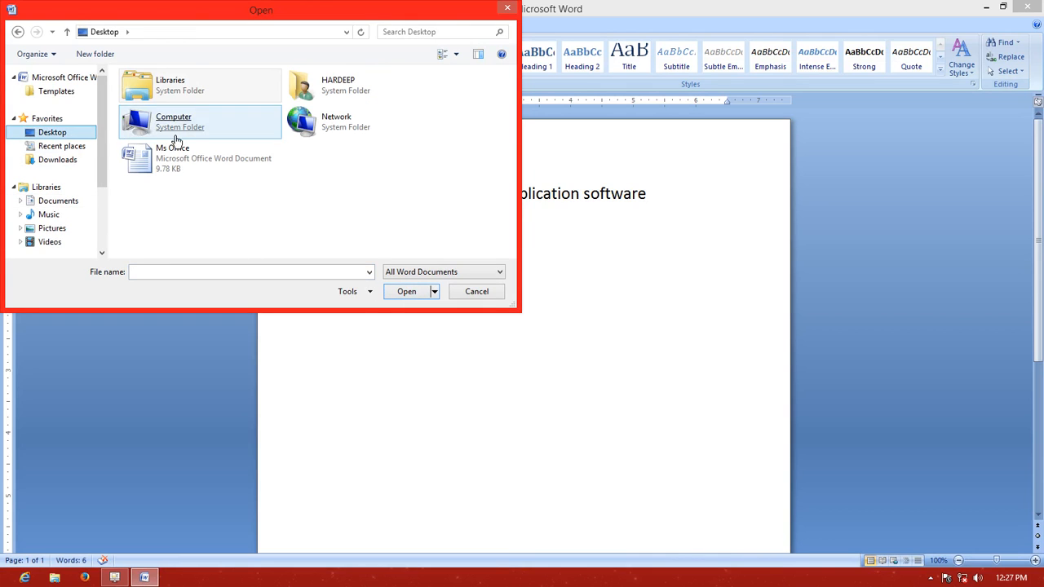
pyautogui.doubleClick(179, 168)
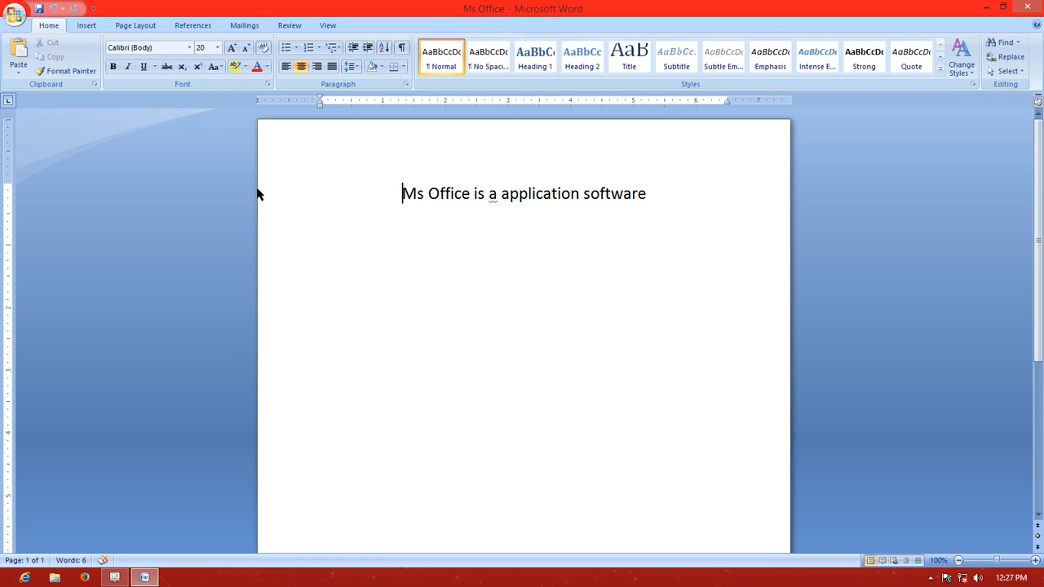
# Create another new document from the Blank document template
pyautogui.click(13, 19)
pyautogui.click(13, 19)
pyautogui.click(34, 50)
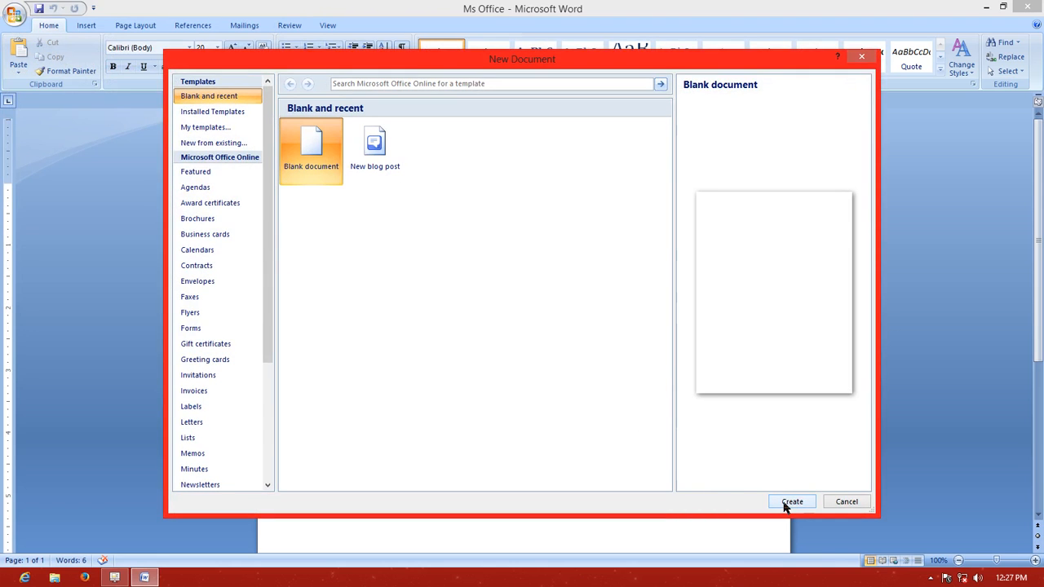
pyautogui.click(788, 502)
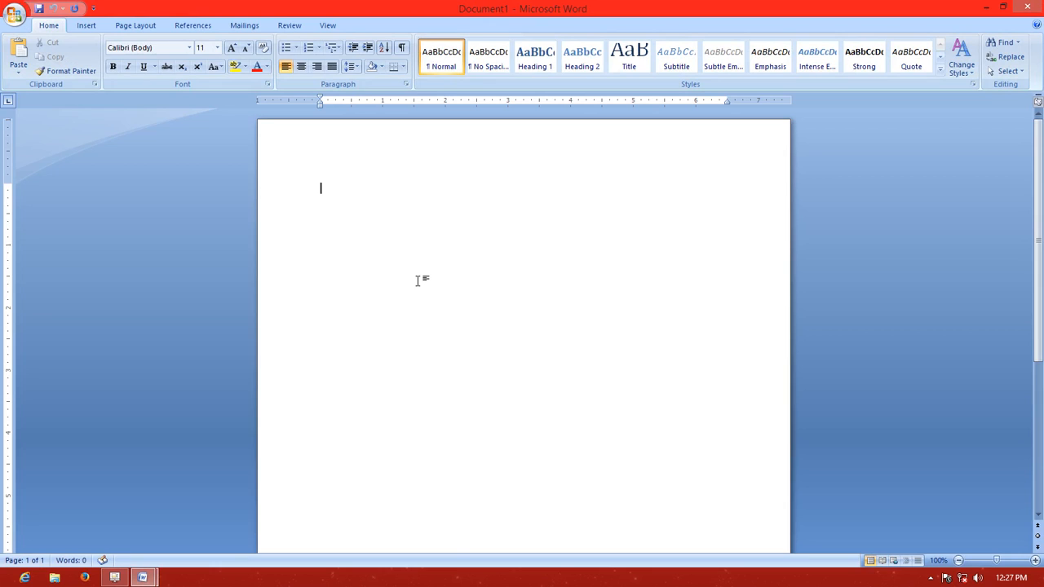
# Enter the sentence "Word is very powerful ." in the blank document, correcting "powerfull" with the suggested spelling "powerful"
pyautogui.write('word is very power')
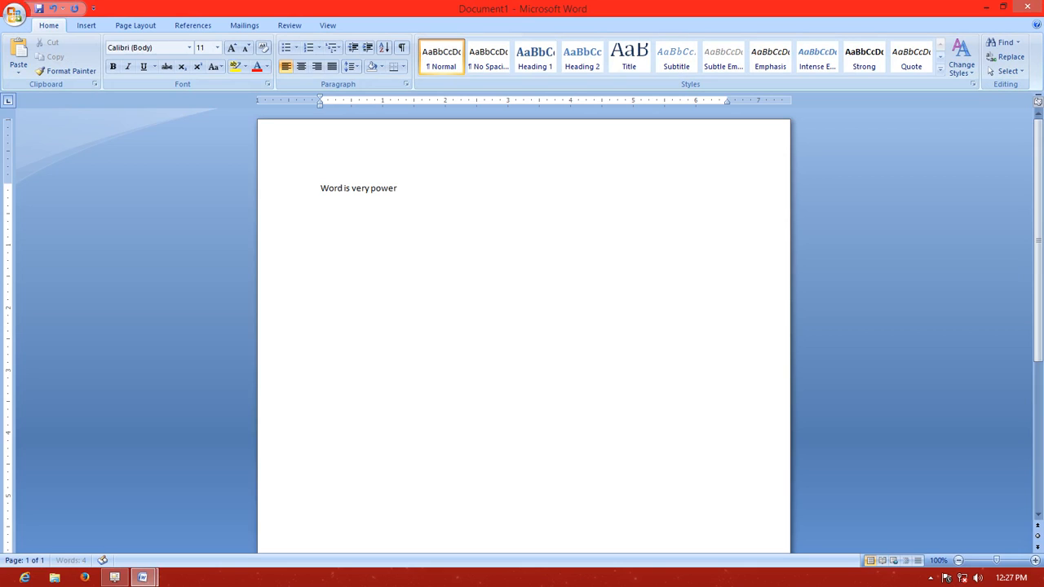
pyautogui.write('full')
pyautogui.rightClick(381, 189)
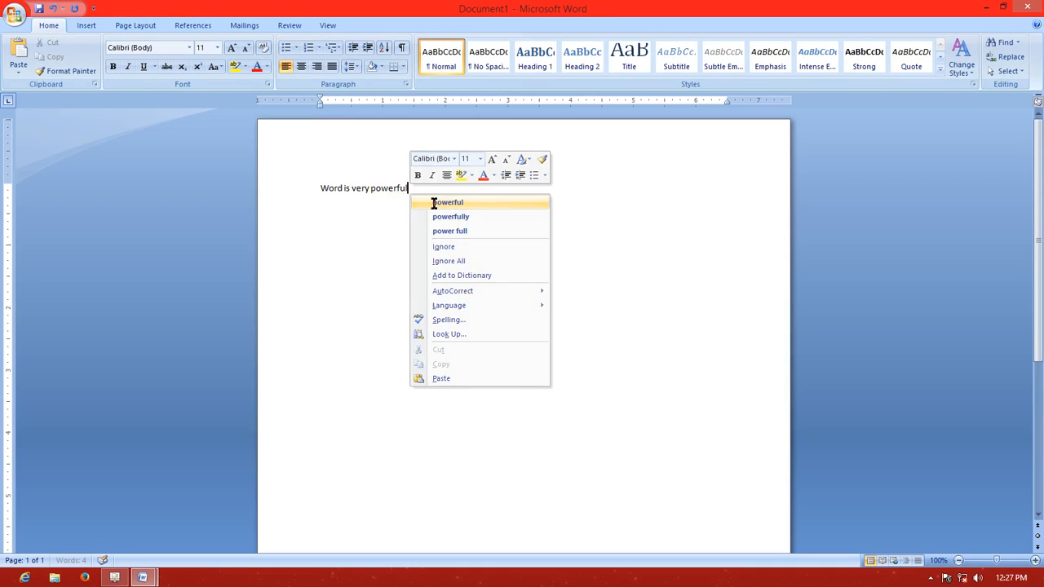
pyautogui.click(433, 202)
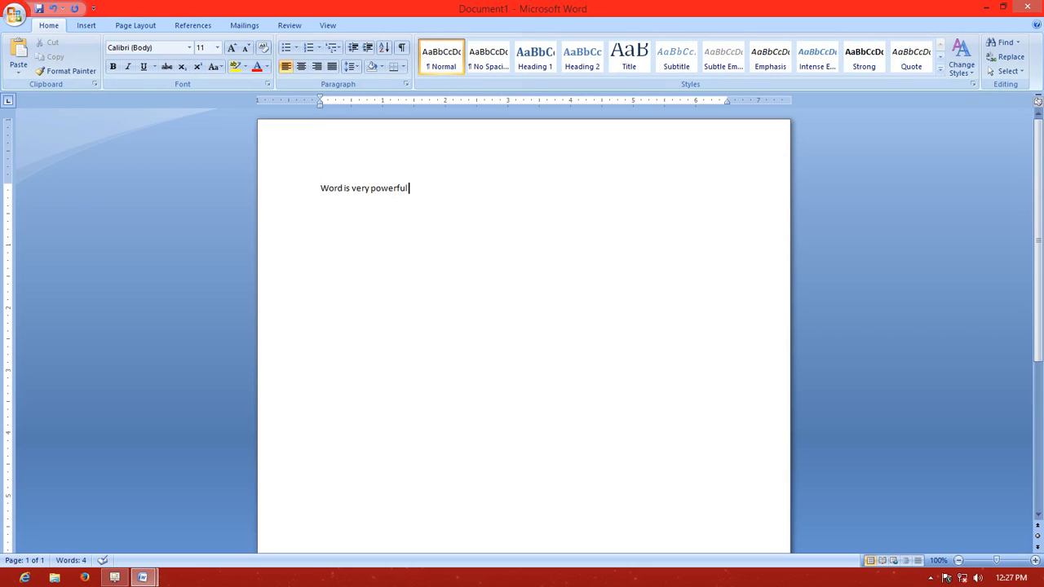
pyautogui.write('.')
# Set the whole sentence to font size 22 and accept the suggested grammar correction "powerful." for its ending
pyautogui.moveTo(417, 189); pyautogui.dragTo(321, 186)
pyautogui.click(217, 48)
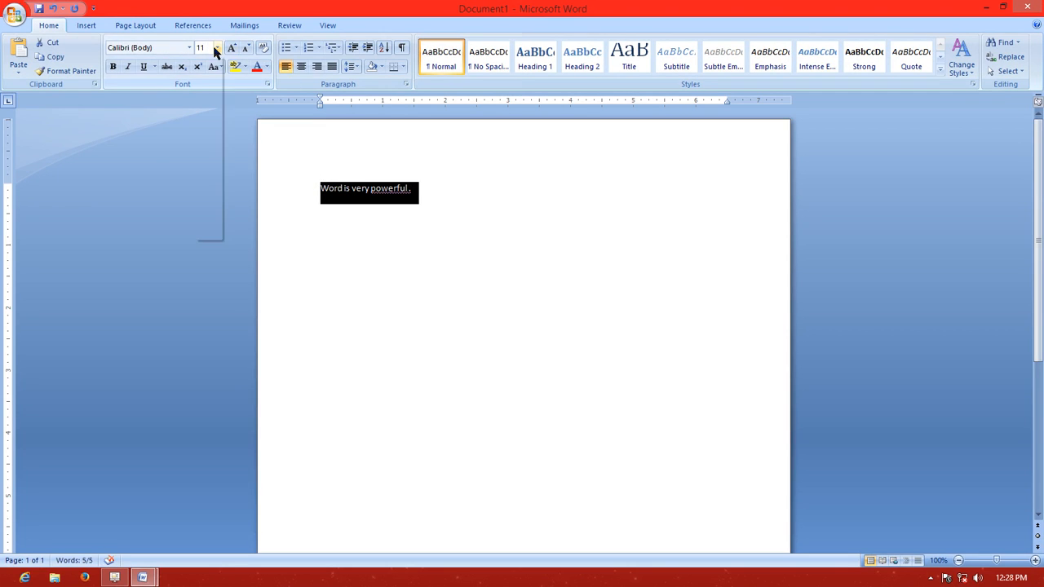
pyautogui.click(202, 161)
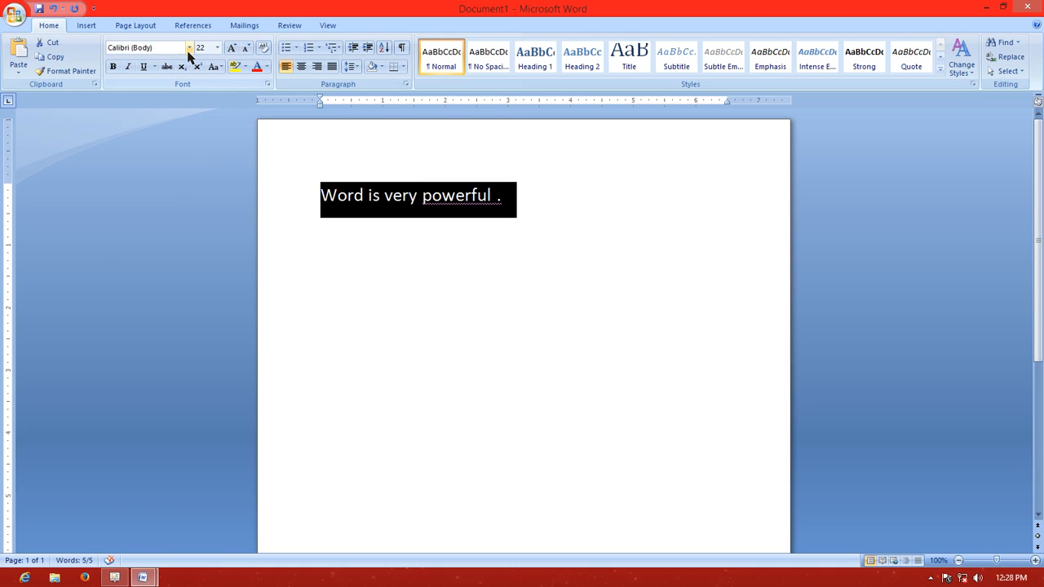
pyautogui.click(375, 236)
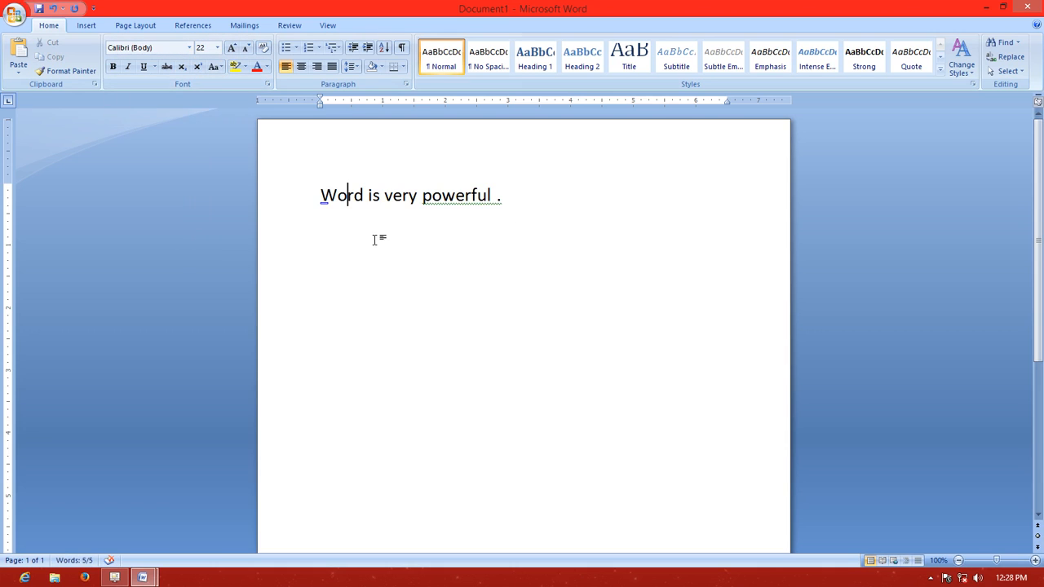
pyautogui.rightClick(473, 198)
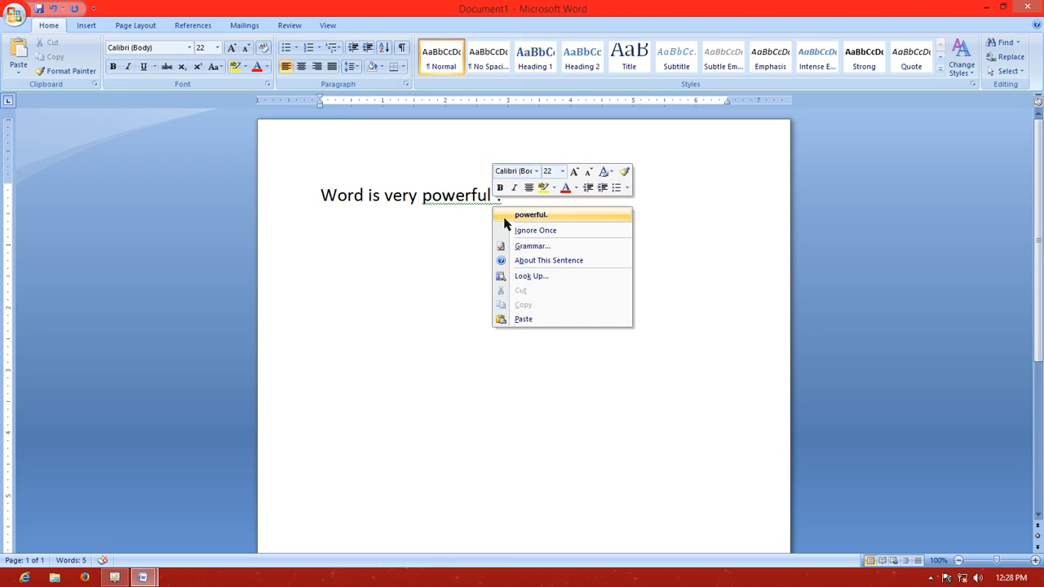
pyautogui.click(510, 213)
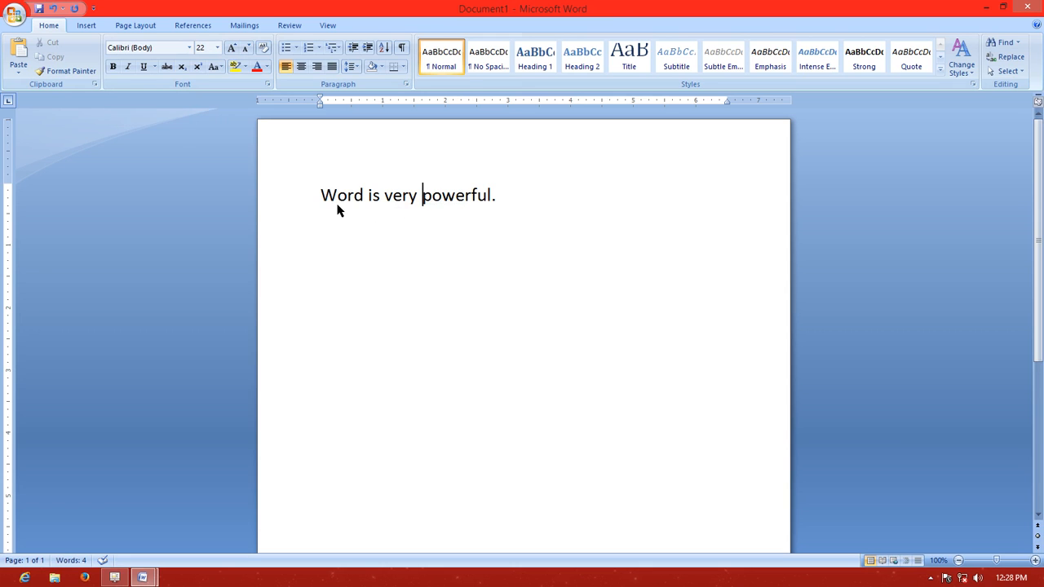
# Save the new document on the Desktop under the file name "Word" and close it
pyautogui.click(12, 14)
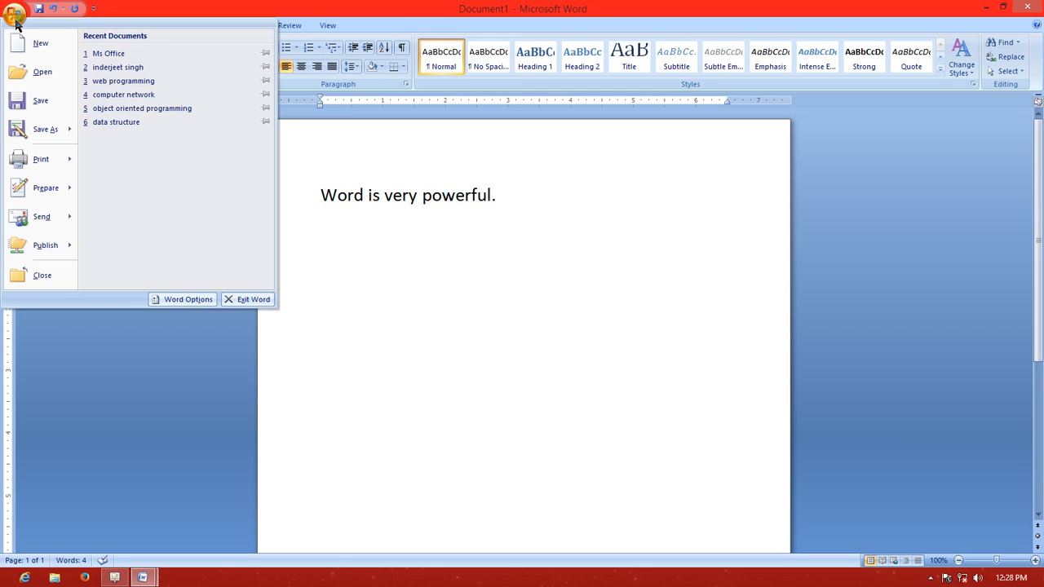
pyautogui.click(37, 133)
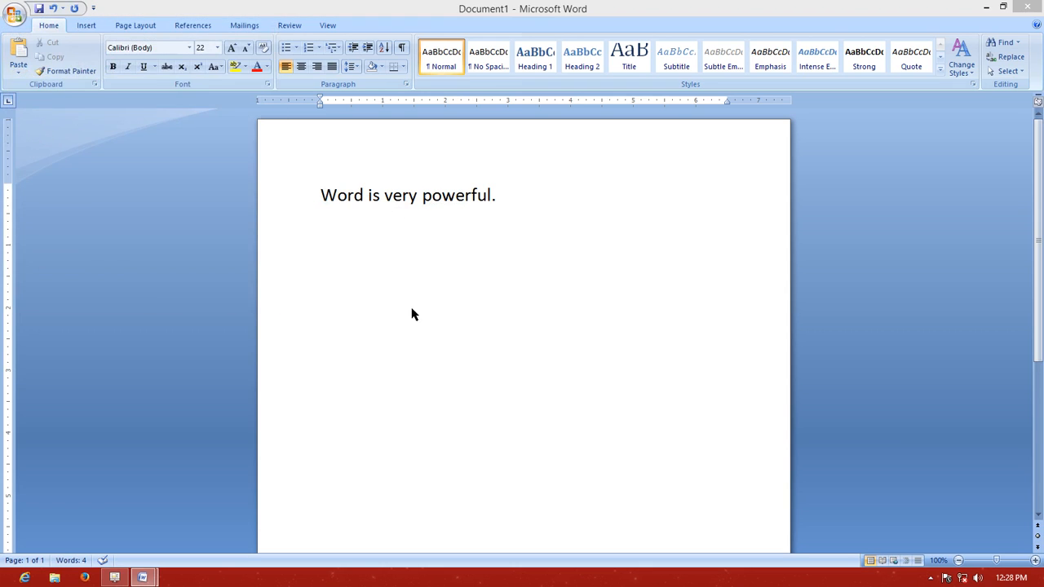
pyautogui.click(221, 219)
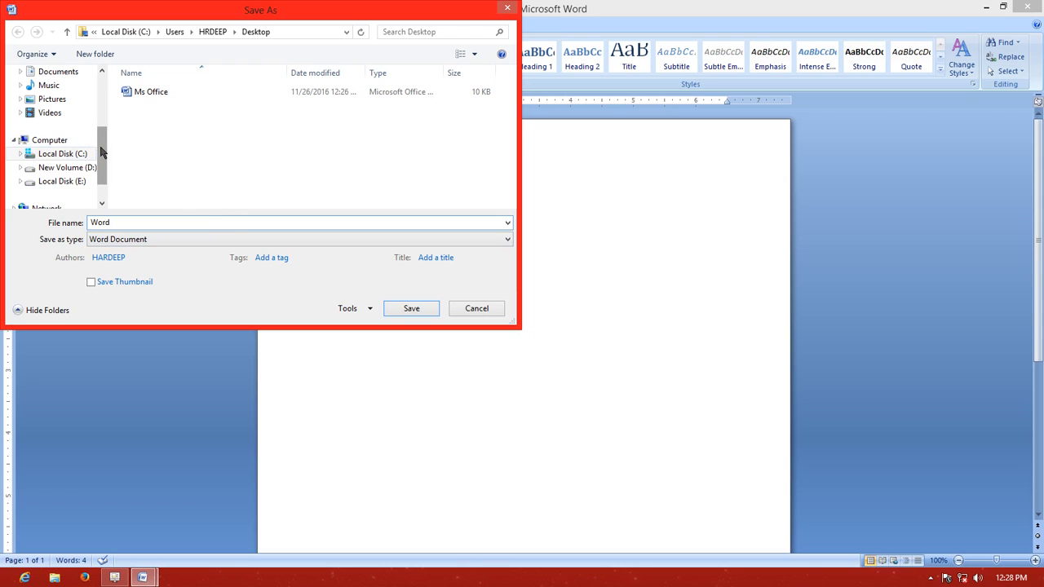
pyautogui.moveTo(101, 146); pyautogui.dragTo(105, 110)
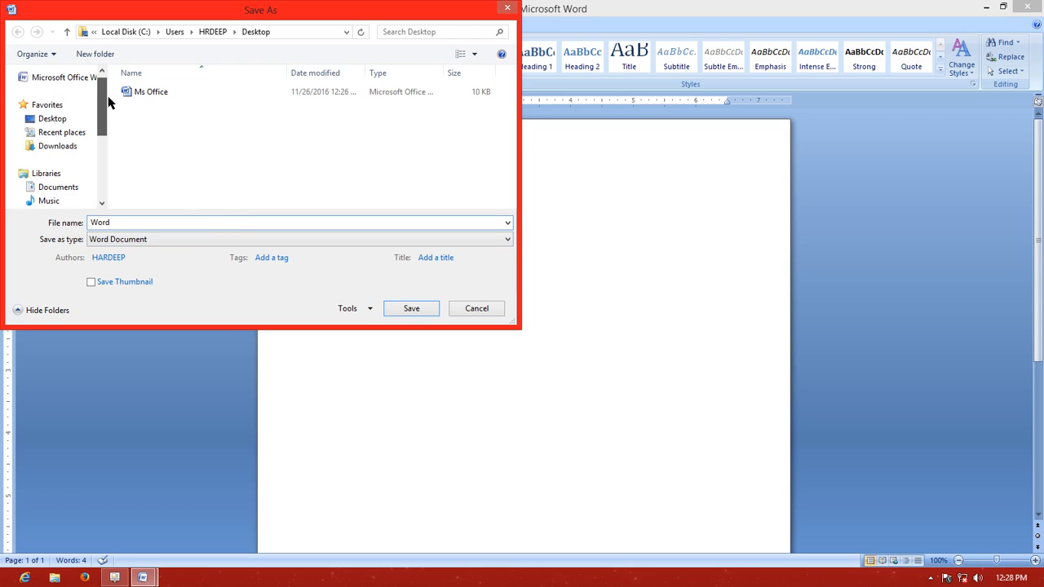
pyautogui.click(64, 122)
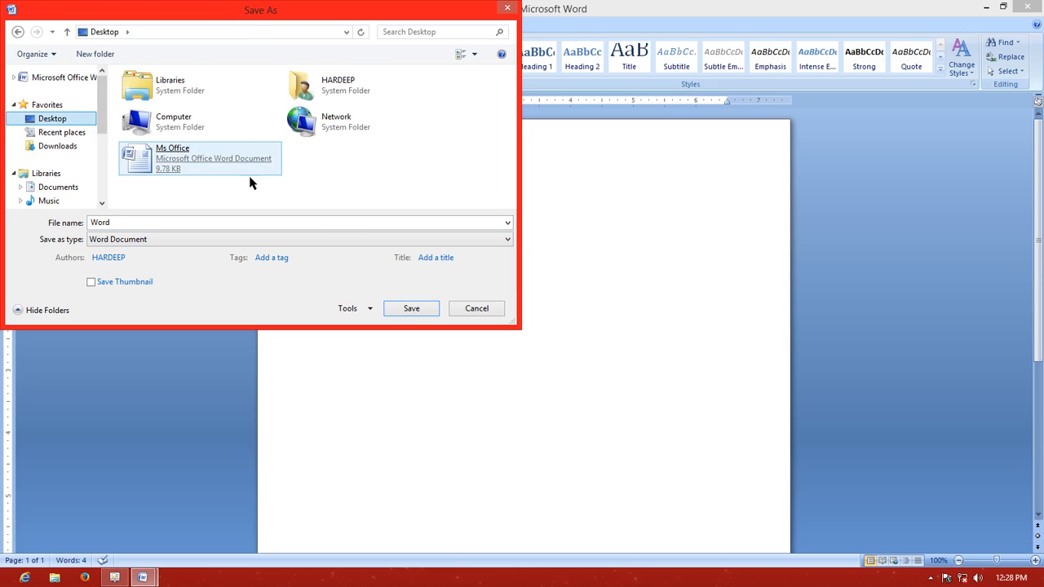
pyautogui.click(411, 308)
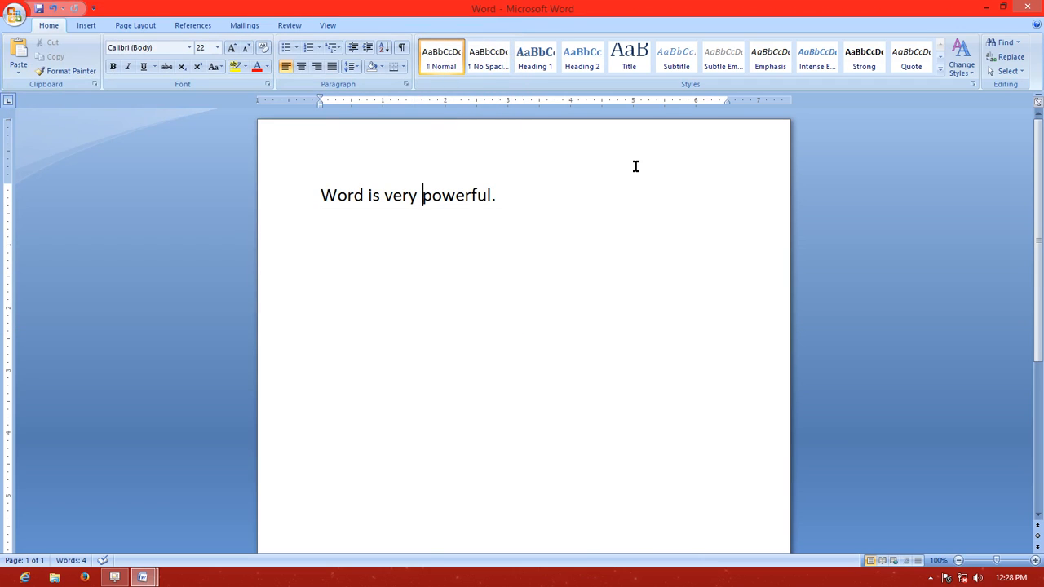
pyautogui.moveTo(1036, 19)
pyautogui.click(1026, 8)
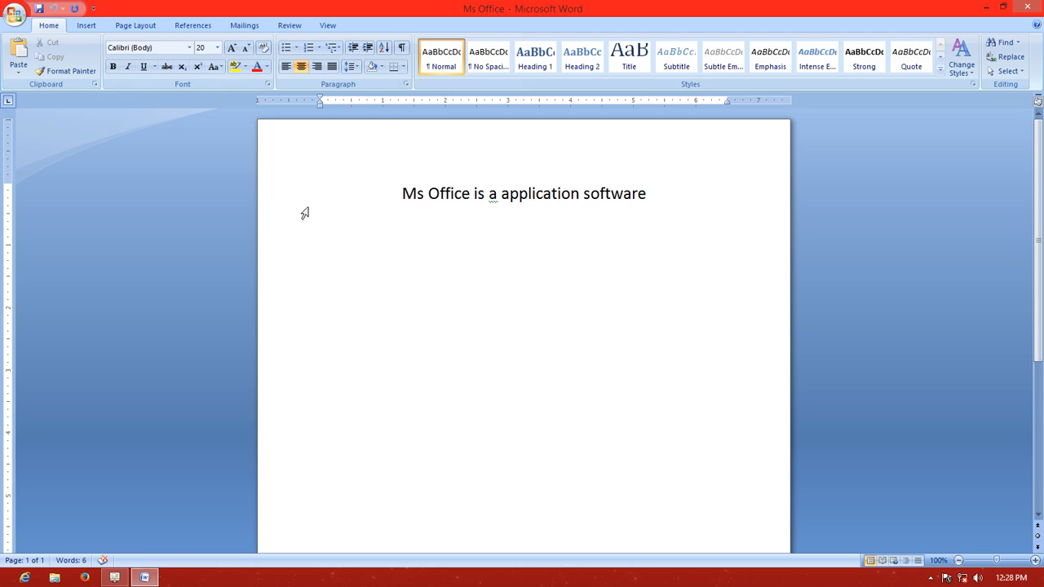
# Save a copy of the Ms Office document on the Desktop under the file name "Ms" and close it
pyautogui.click(14, 16)
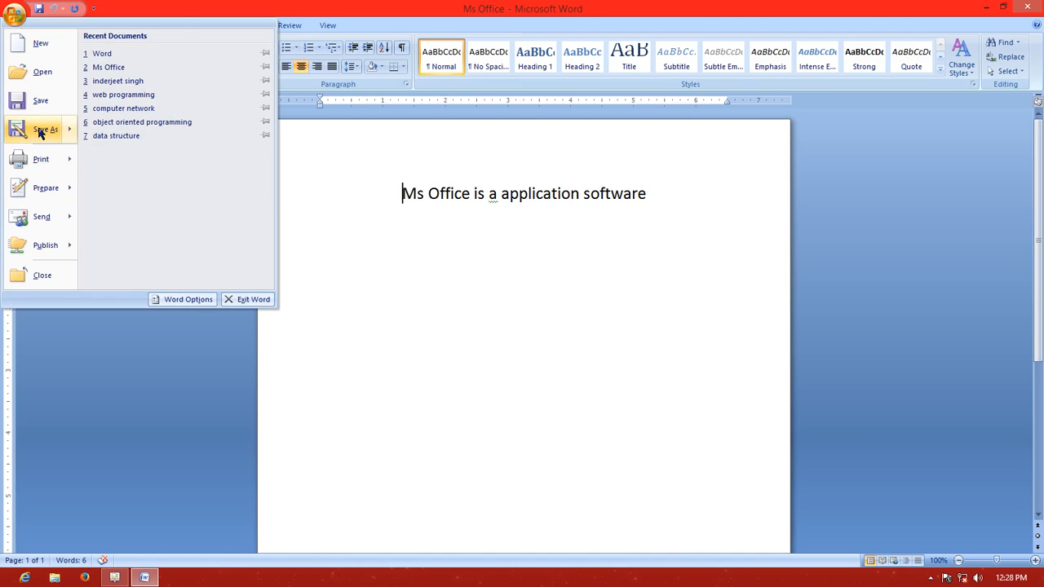
pyautogui.click(427, 226)
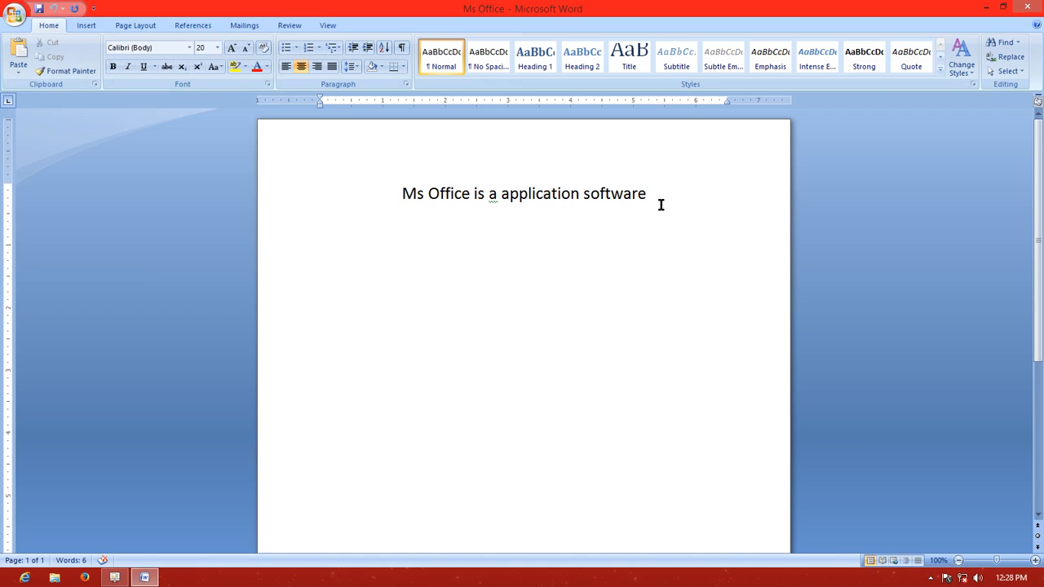
pyautogui.click(20, 20)
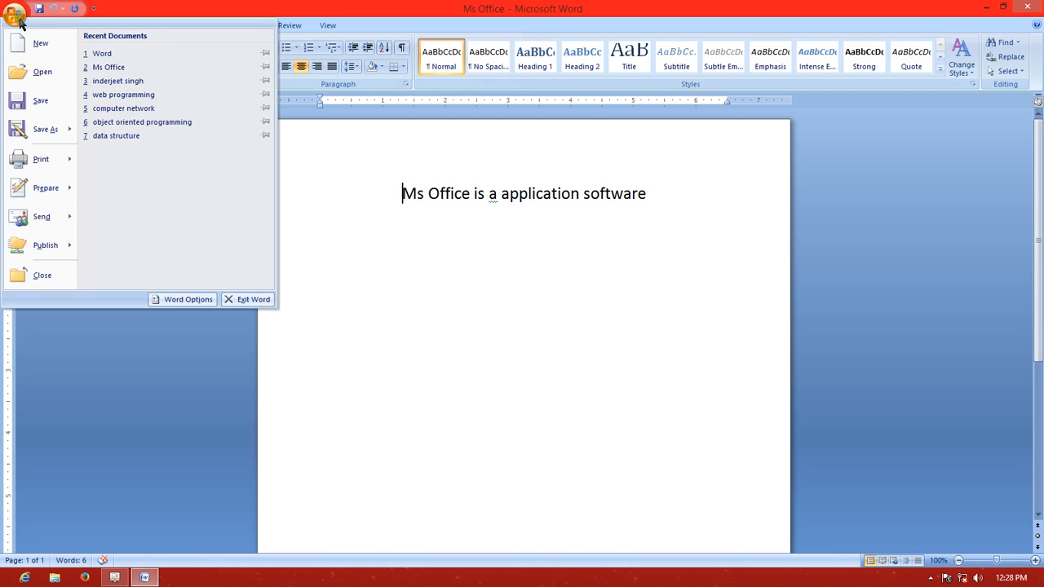
pyautogui.click(47, 133)
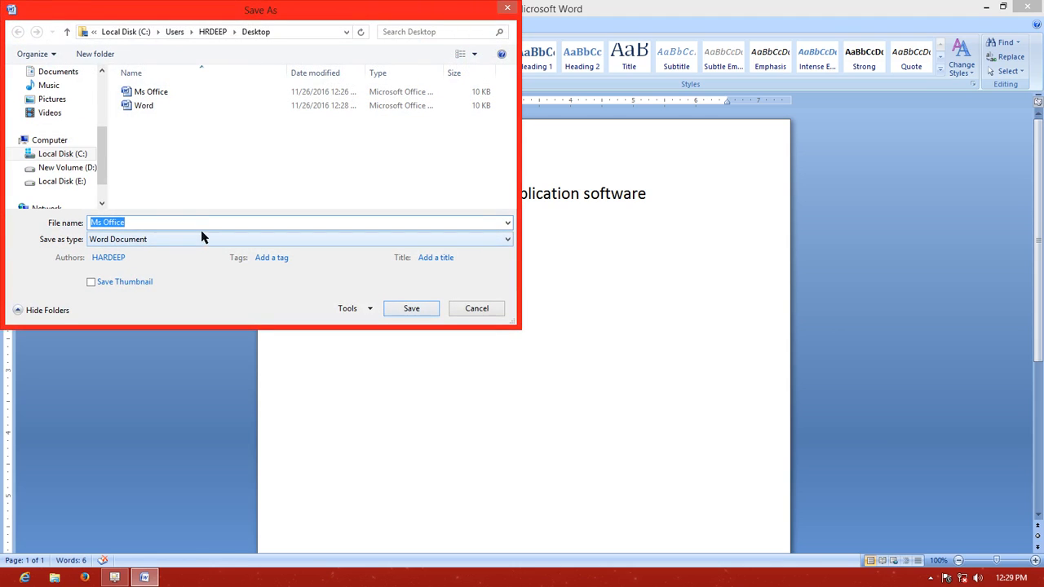
pyautogui.click(198, 223)
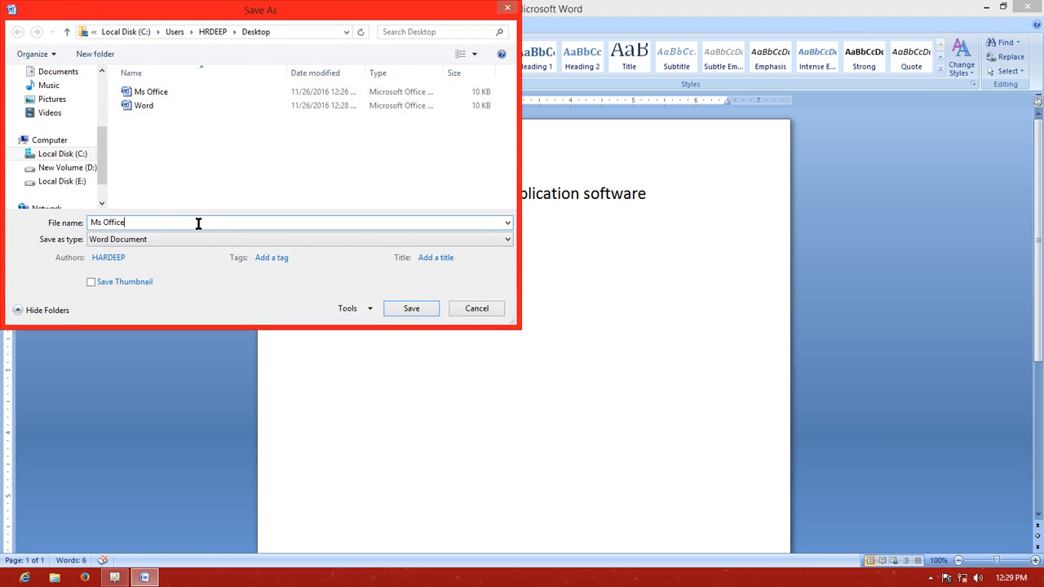
pyautogui.press('BackSpace')
pyautogui.press('BackSpace')
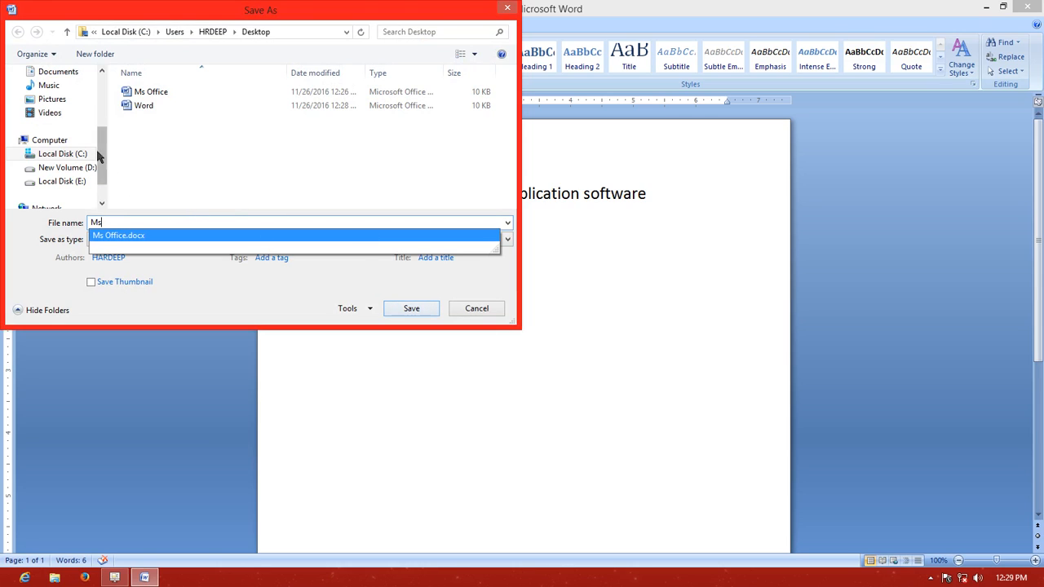
pyautogui.moveTo(102, 159); pyautogui.dragTo(106, 114)
pyautogui.click(83, 123)
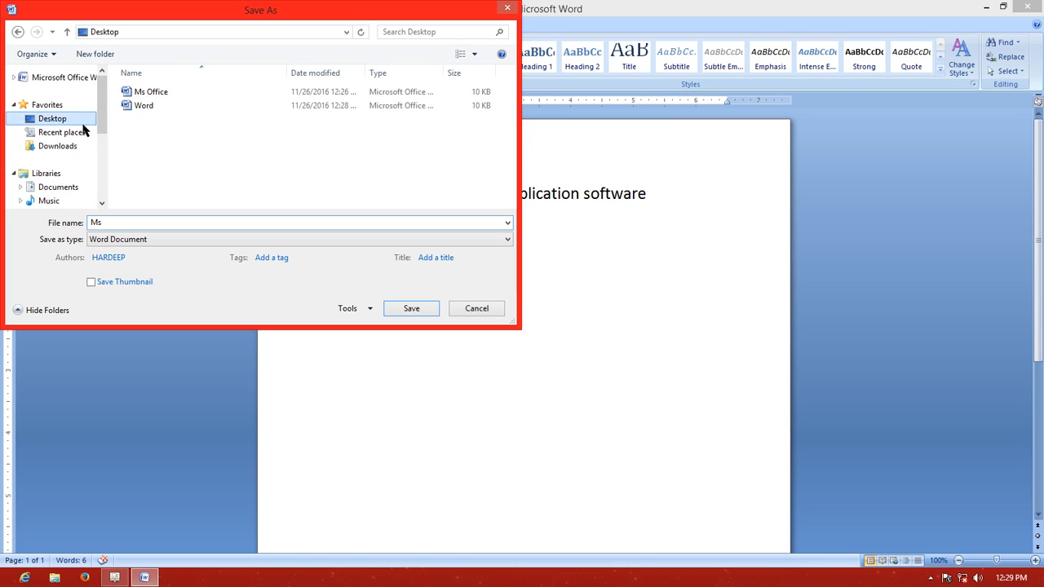
pyautogui.click(411, 308)
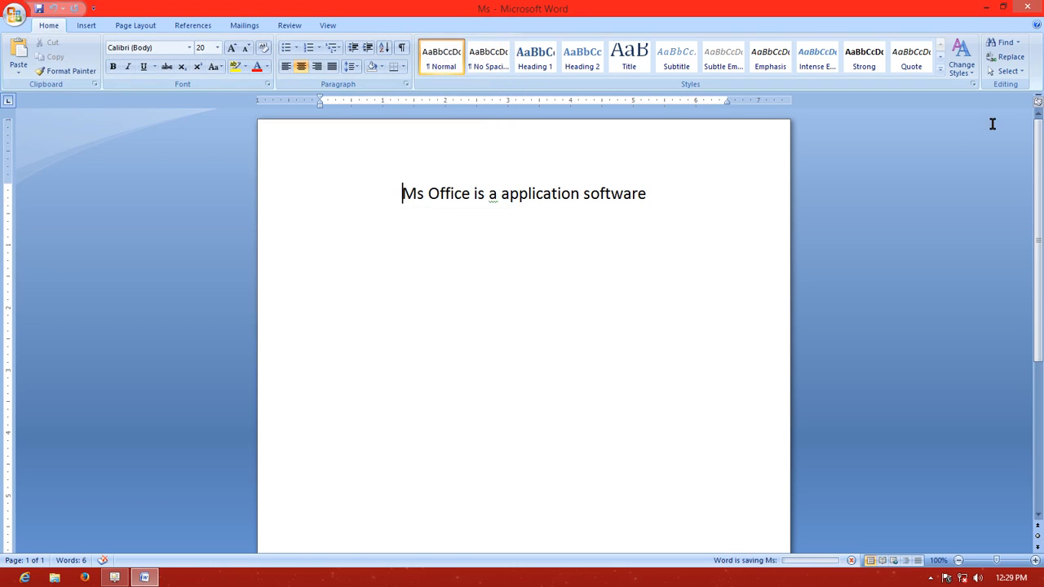
pyautogui.click(1028, 10)
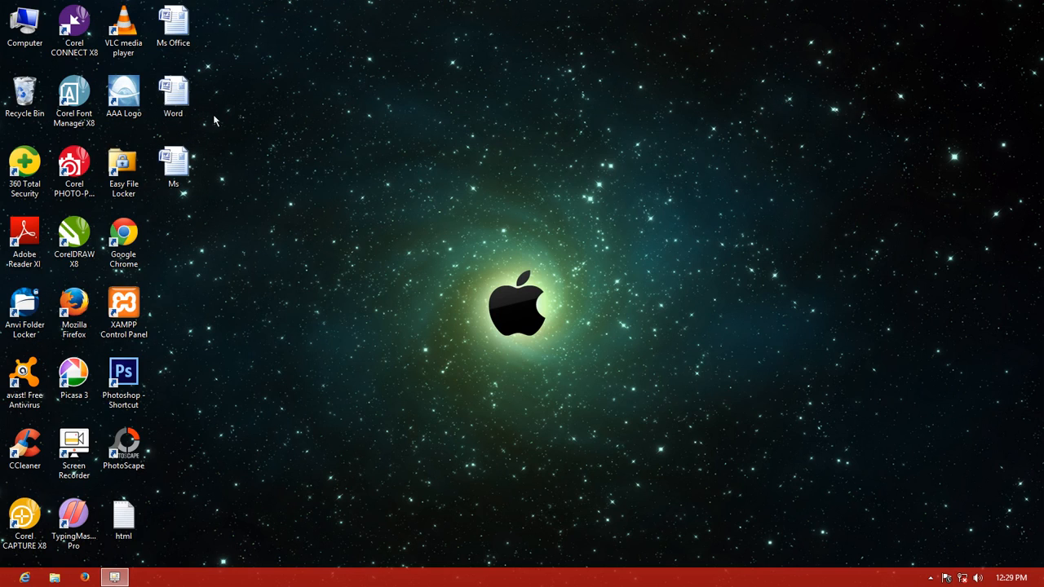
# Reopen the Ms Office document from the Desktop, and from within it open the Word document stored on the Desktop
pyautogui.doubleClick(188, 39)
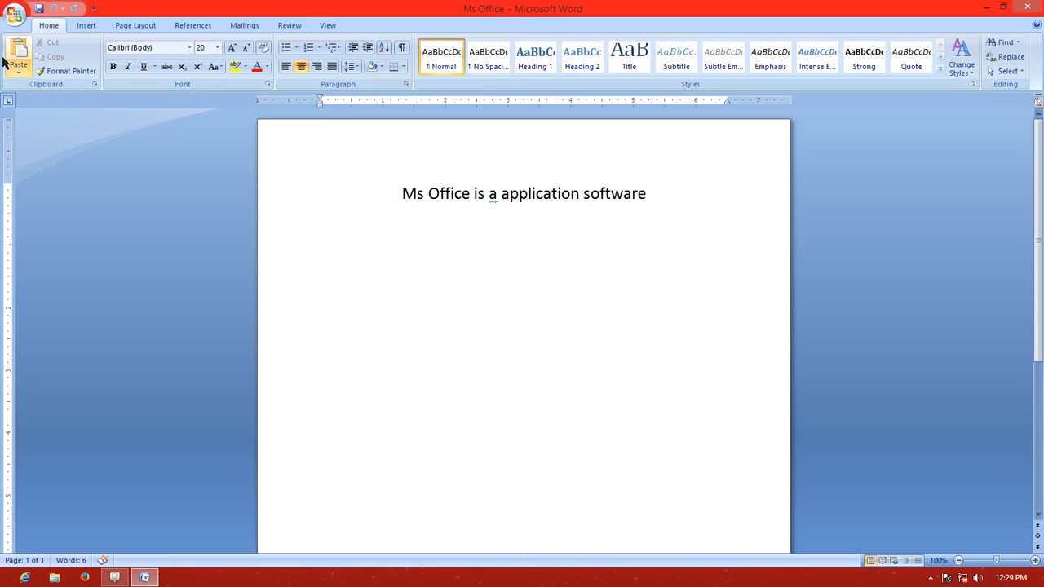
pyautogui.click(15, 16)
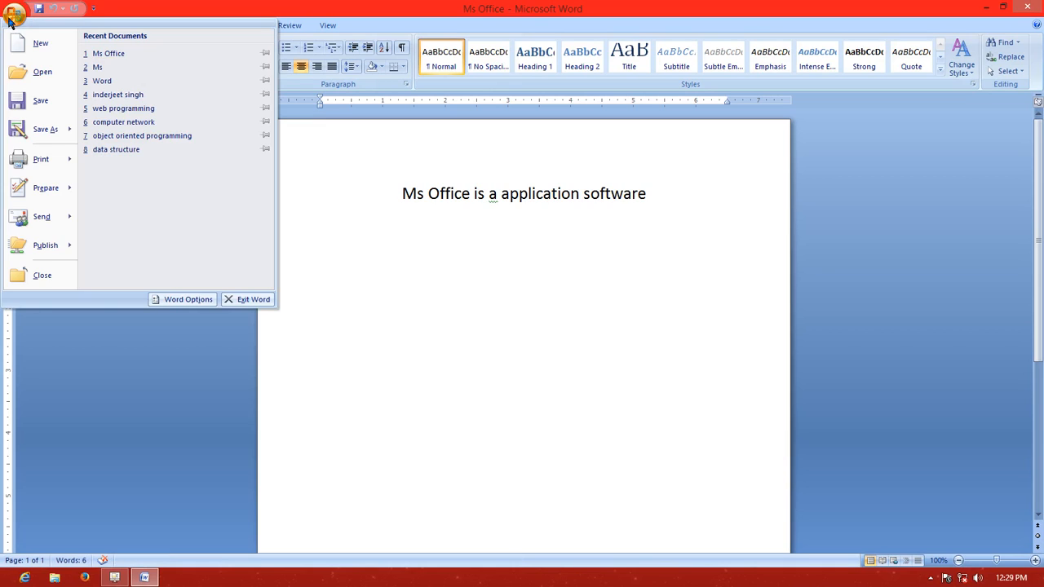
pyautogui.click(35, 75)
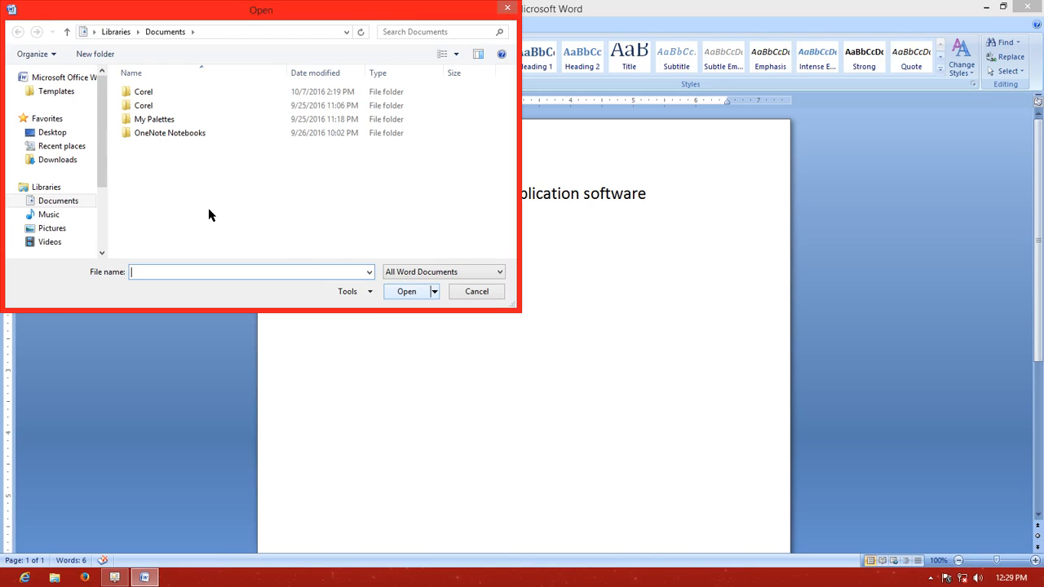
pyautogui.click(75, 134)
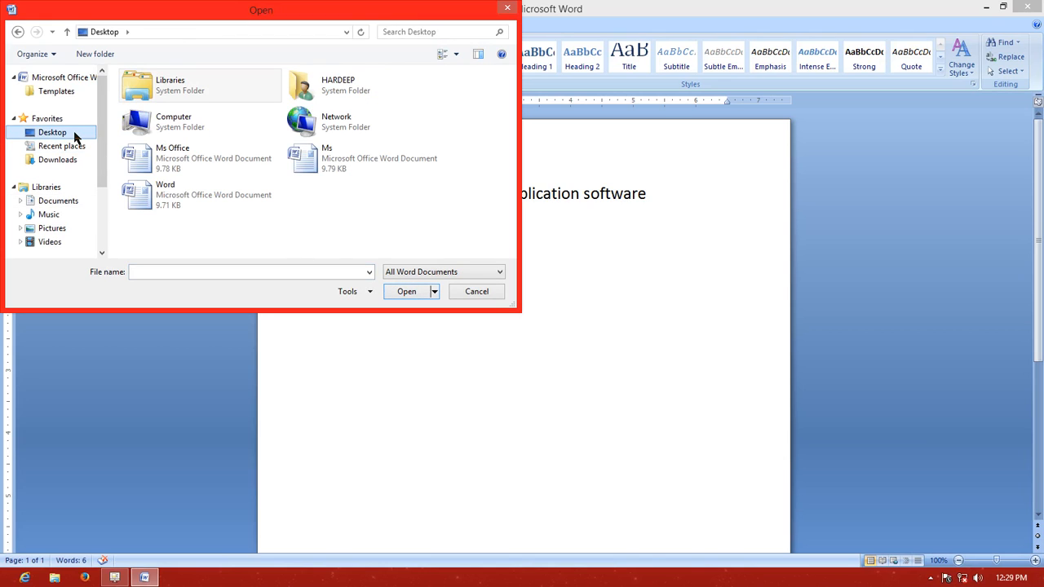
pyautogui.click(188, 208)
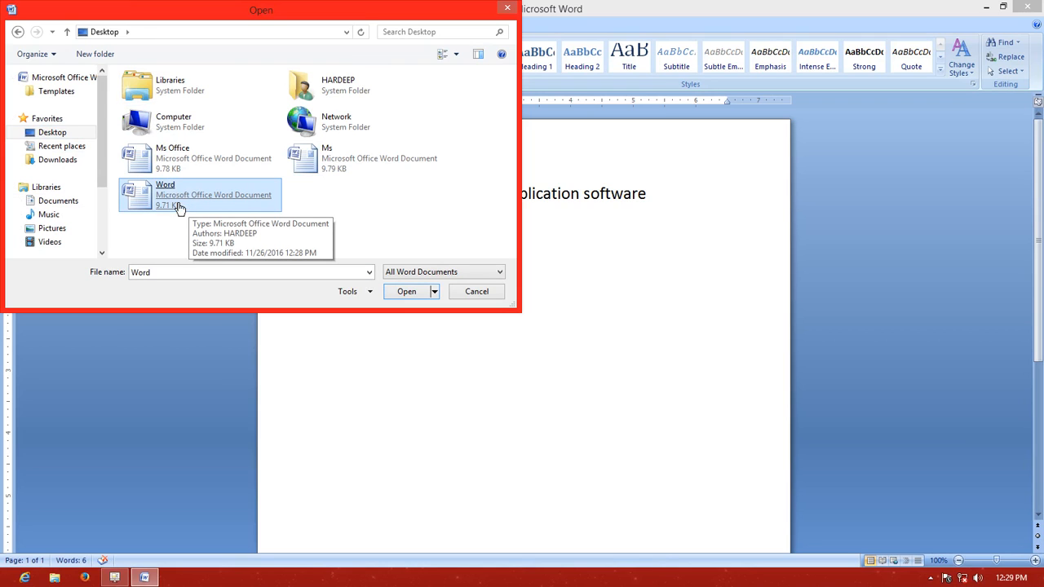
pyautogui.doubleClick(152, 202)
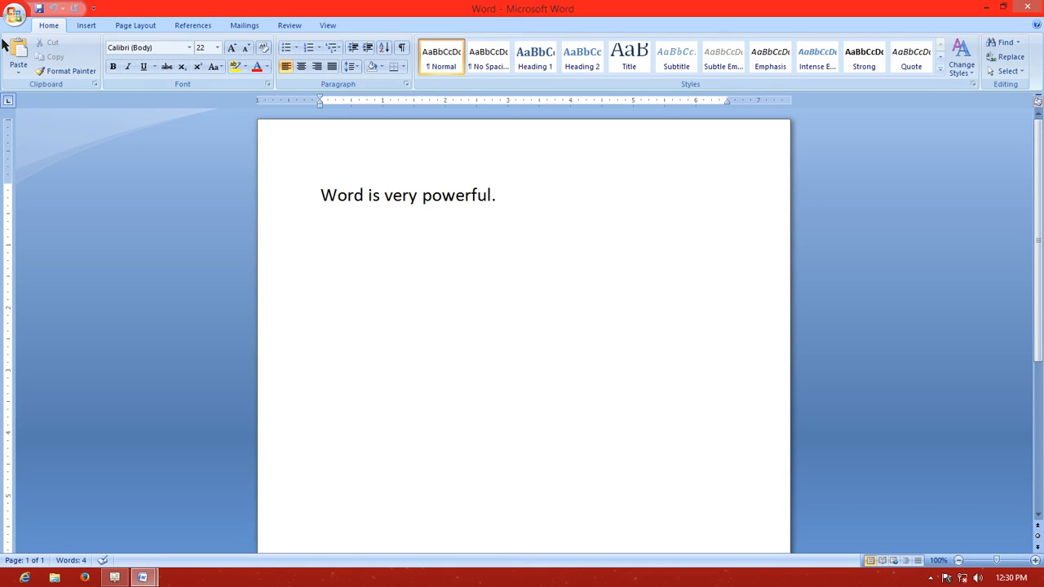
# View the print settings for the Word document and dismiss them without printing
pyautogui.click(15, 15)
pyautogui.moveTo(59, 133)
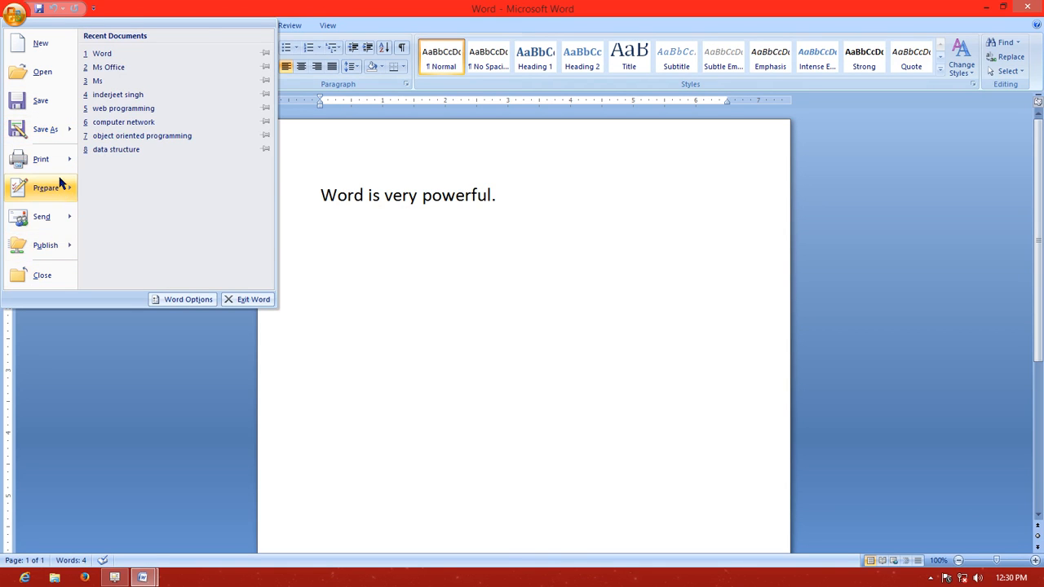
pyautogui.moveTo(47, 167)
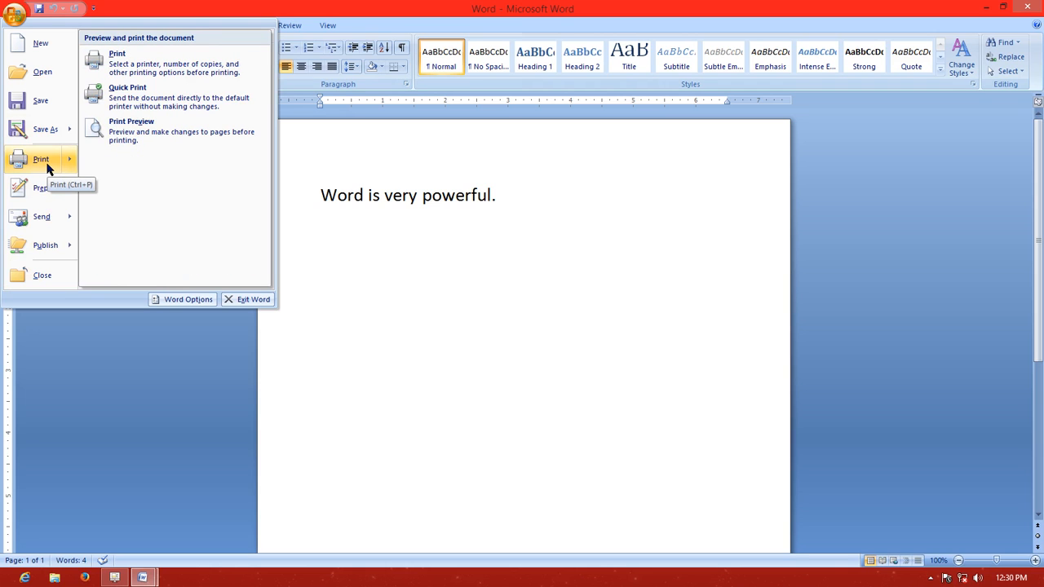
pyautogui.click(40, 161)
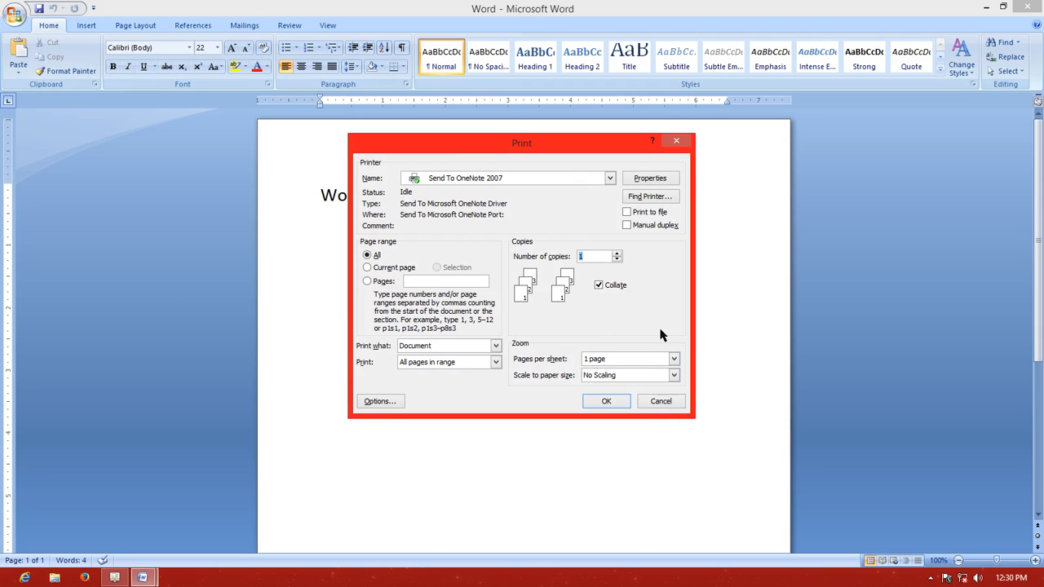
pyautogui.click(661, 402)
# Close the Word document and exit the program
pyautogui.click(16, 16)
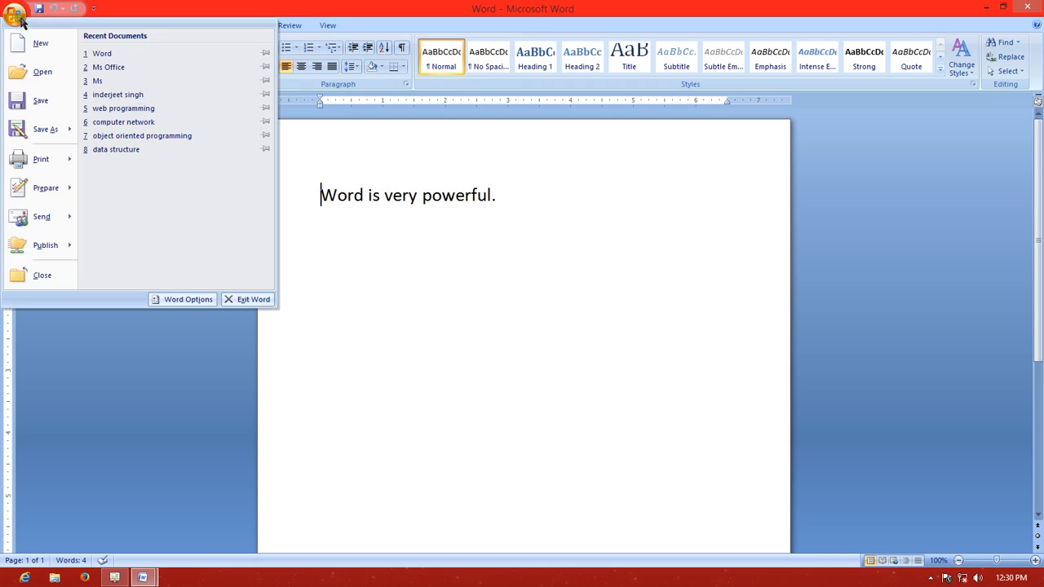
pyautogui.moveTo(57, 222)
pyautogui.moveTo(69, 244)
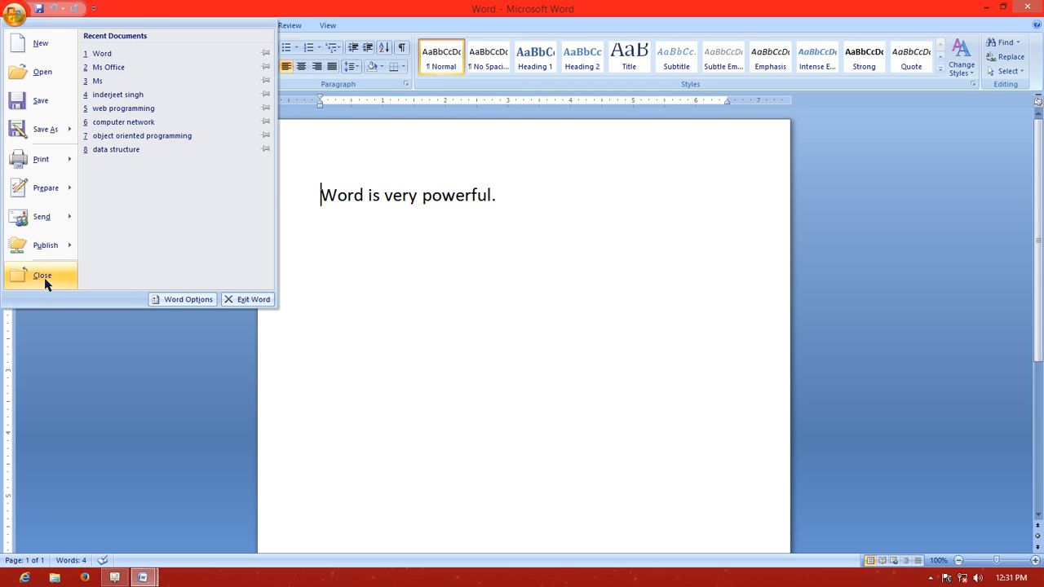
pyautogui.click(44, 277)
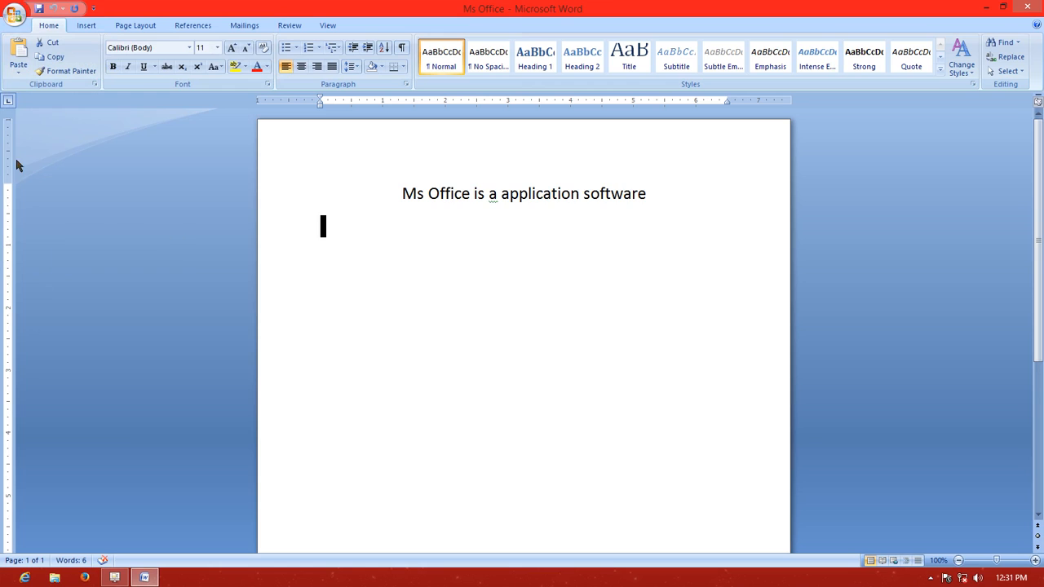
pyautogui.click(15, 15)
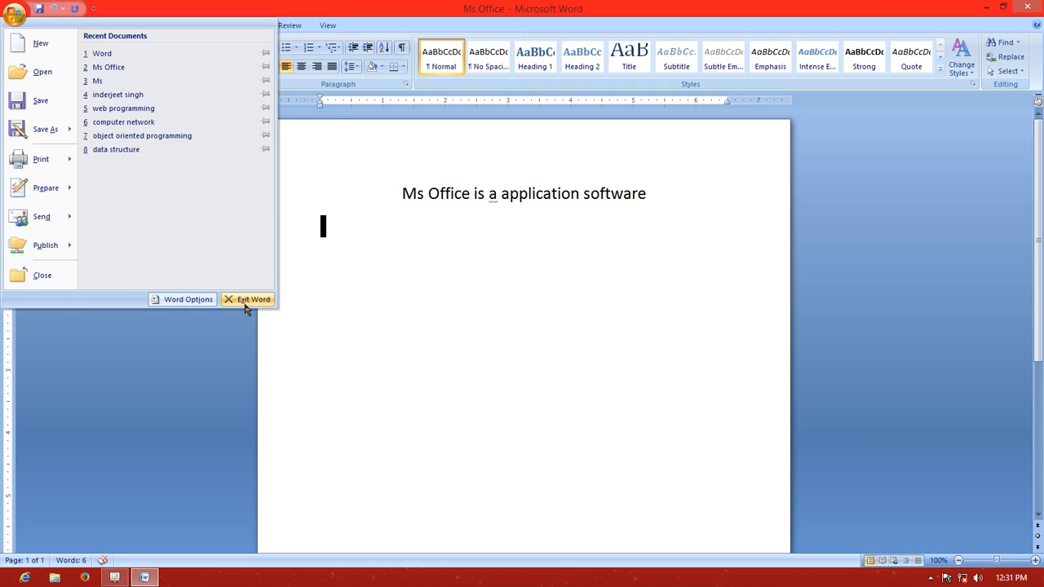
pyautogui.click(245, 303)
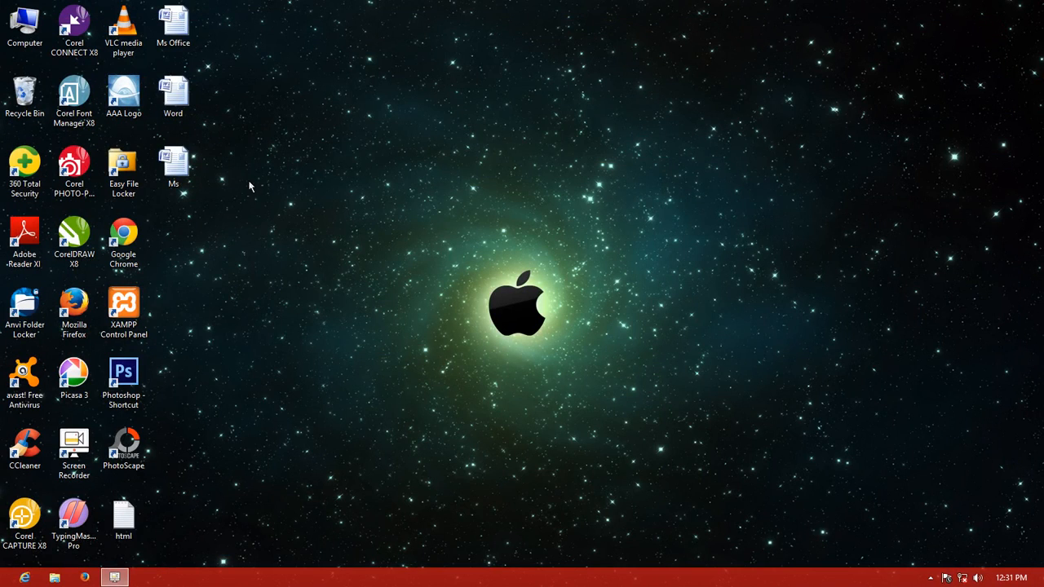
# Refresh the desktop and open the Word document stored there
pyautogui.rightClick(249, 162)
pyautogui.click(275, 193)
pyautogui.click(182, 106)
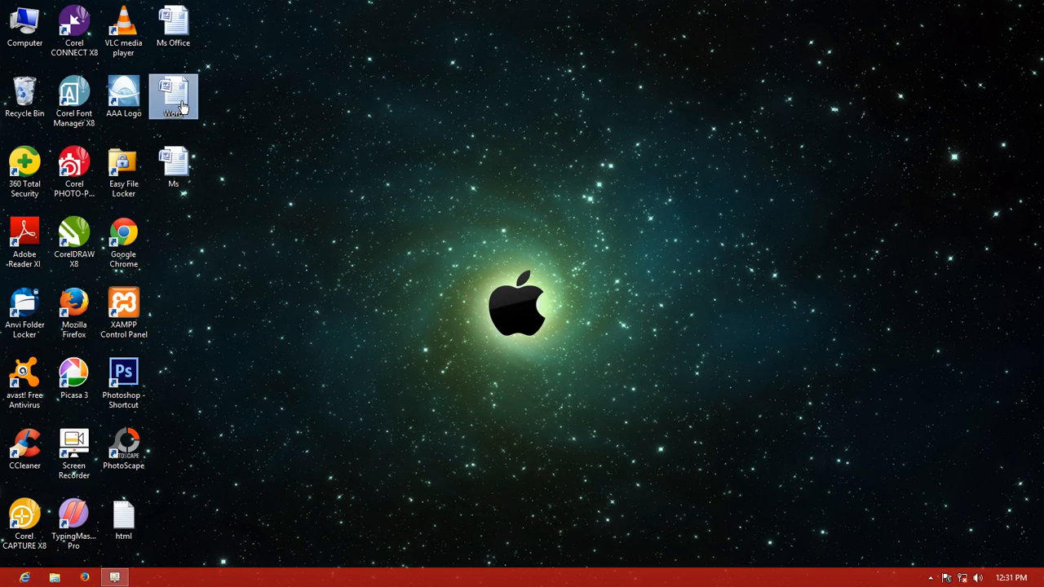
pyautogui.doubleClick(183, 106)
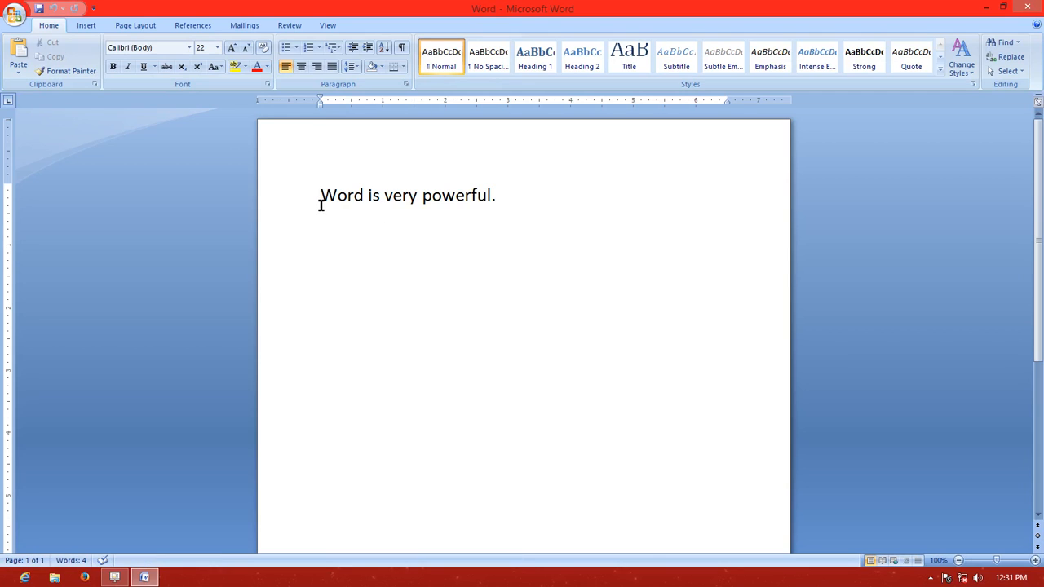
# Copy the text "Word is very powerful" without its full stop and place the cursor at the end of the sentence
pyautogui.press('Right')
pyautogui.press('Right')
pyautogui.press('Right')
pyautogui.press('Right')
pyautogui.press('Right')
pyautogui.press('Right')
pyautogui.press('Right')
pyautogui.press('Right')
pyautogui.press('Right')
pyautogui.press('Right')
pyautogui.press('Right')
pyautogui.press('Right')
pyautogui.press('Right')
pyautogui.press('Right')
pyautogui.press('Right')
pyautogui.press('Right')
pyautogui.press('Right')
pyautogui.hotkey('shift', 'Left')
pyautogui.hotkey('shift', 'Left')
pyautogui.hotkey('shift', 'Left')
pyautogui.hotkey('shift', 'Left')
pyautogui.hotkey('shift', 'Left')
pyautogui.hotkey('shift', 'Left')
pyautogui.hotkey('shift', 'Left')
pyautogui.hotkey('shift', 'Left')
pyautogui.hotkey('shift', 'Left')
pyautogui.hotkey('shift', 'Left')
pyautogui.hotkey('shift', 'Left')
pyautogui.hotkey('shift', 'Left')
pyautogui.hotkey('shift', 'Left')
pyautogui.hotkey('shift', 'Left')
pyautogui.hotkey('shift', 'Left')
pyautogui.hotkey('shift', 'Left')
pyautogui.hotkey('shift', 'Left')
pyautogui.hotkey('shift', 'Left')
pyautogui.hotkey('shift', 'Left')
pyautogui.hotkey('shift', 'Left')
pyautogui.hotkey('ctrl', 'c')
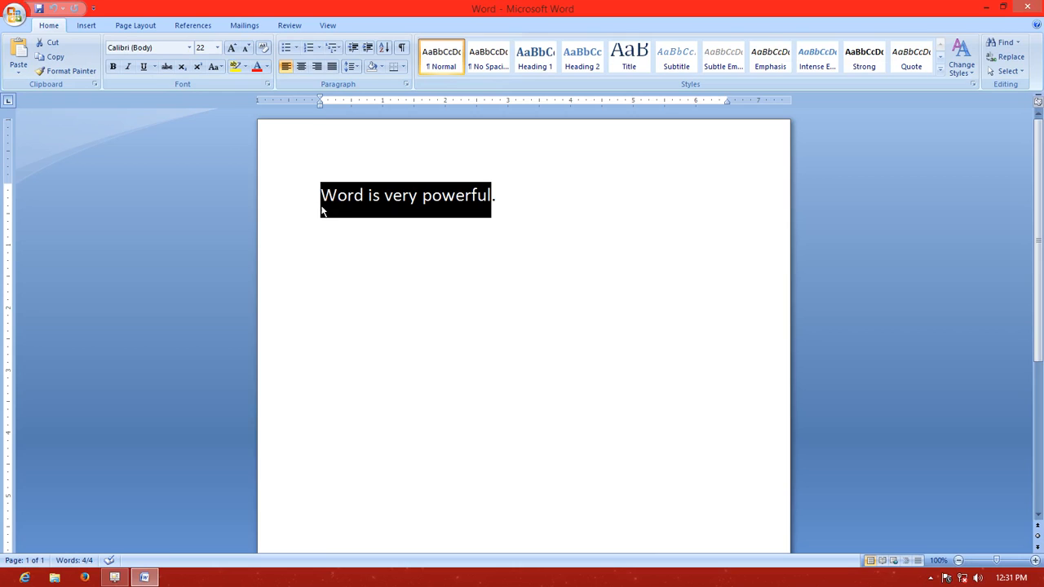
pyautogui.press('Right')
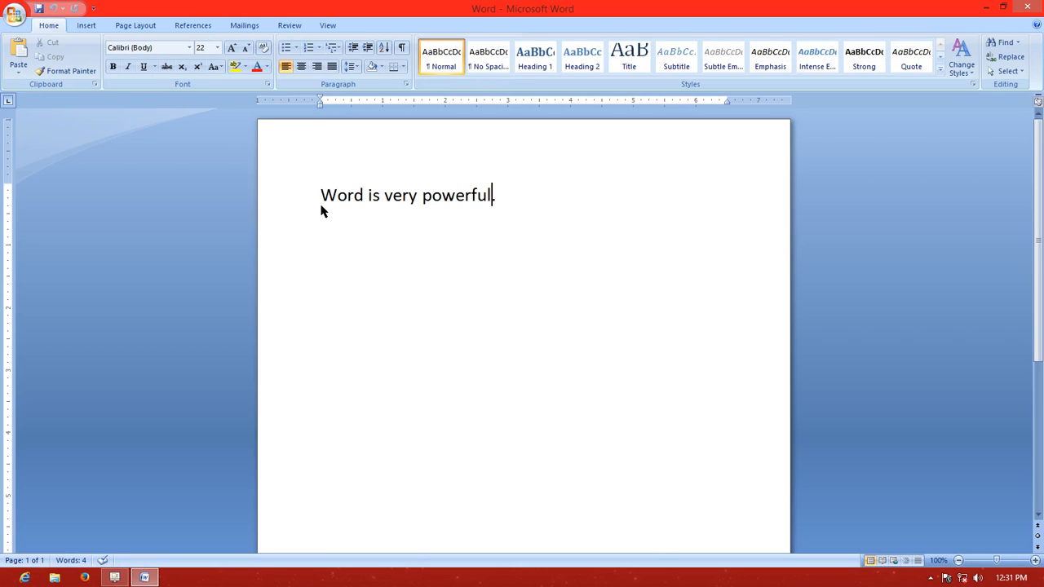
# Paste the copied text on three new lines below the sentence and save the document
pyautogui.press('Return')
pyautogui.hotkey('ctrl', 'v')
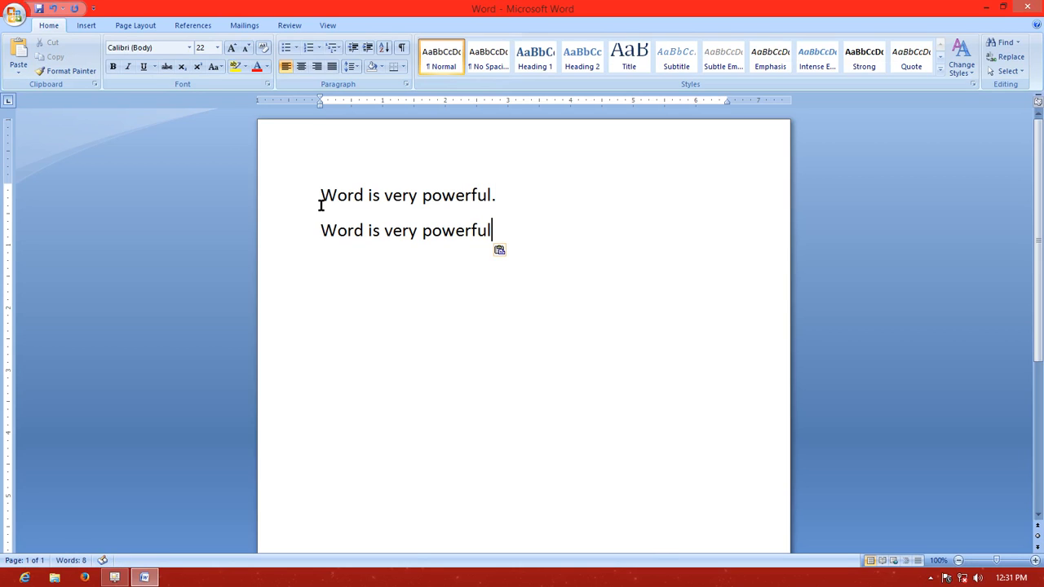
pyautogui.press('Return')
pyautogui.hotkey('ctrl', 'v')
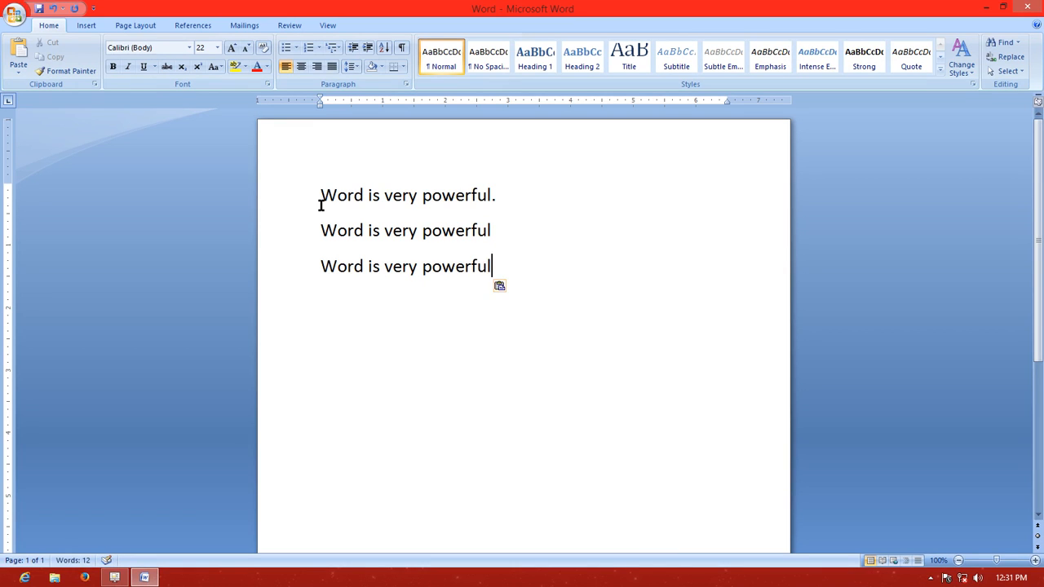
pyautogui.press('Return')
pyautogui.hotkey('ctrl', 'v')
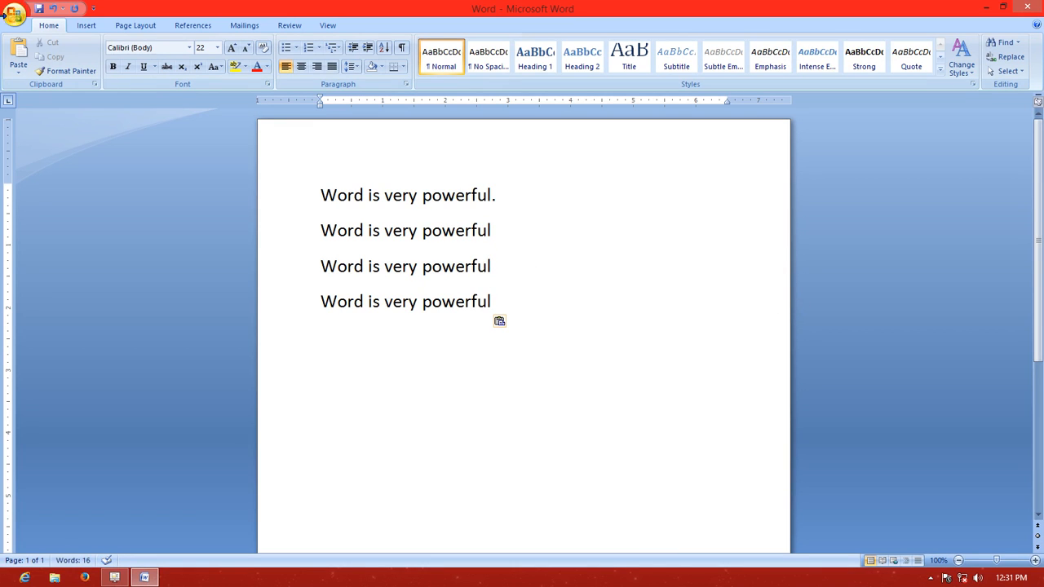
pyautogui.click(14, 14)
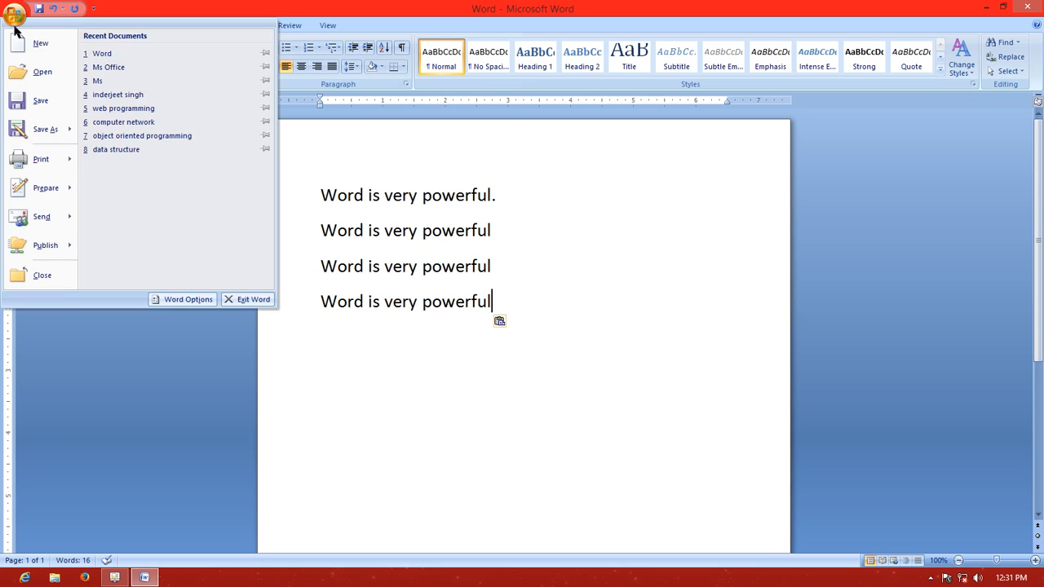
pyautogui.click(37, 101)
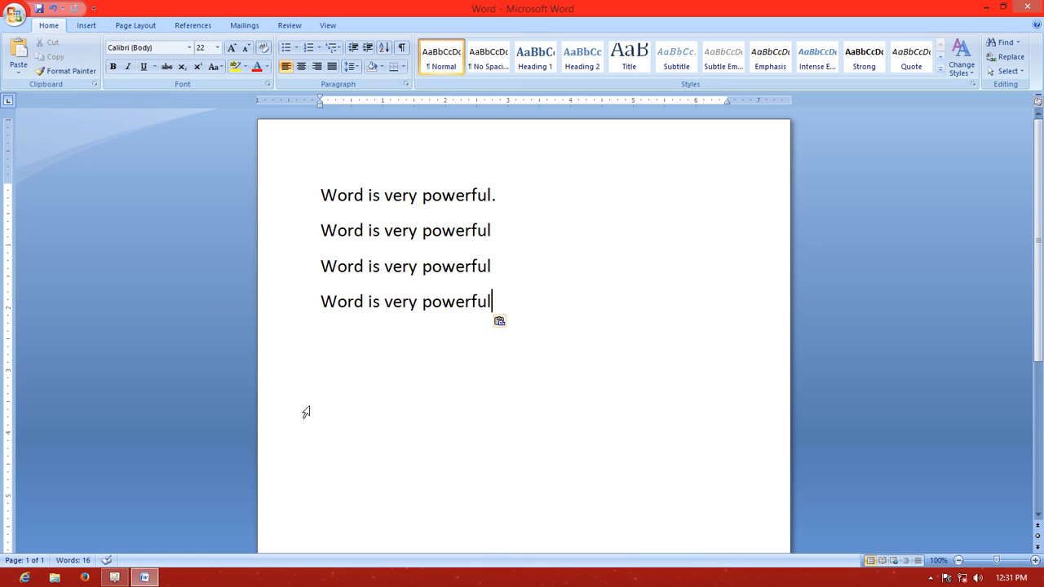
# Add two lines below the pasted text reading "Ctr+n=new" and "Ctr+o+open"
pyautogui.press('Return')
pyautogui.write('ctr+n=new')
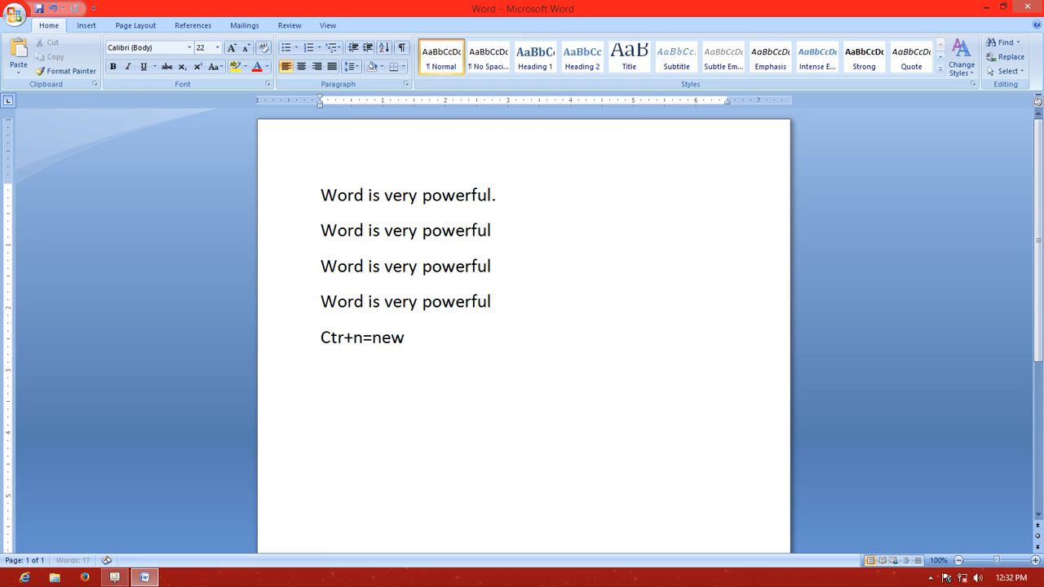
pyautogui.press('Return')
pyautogui.write('c')
pyautogui.write('r+o')
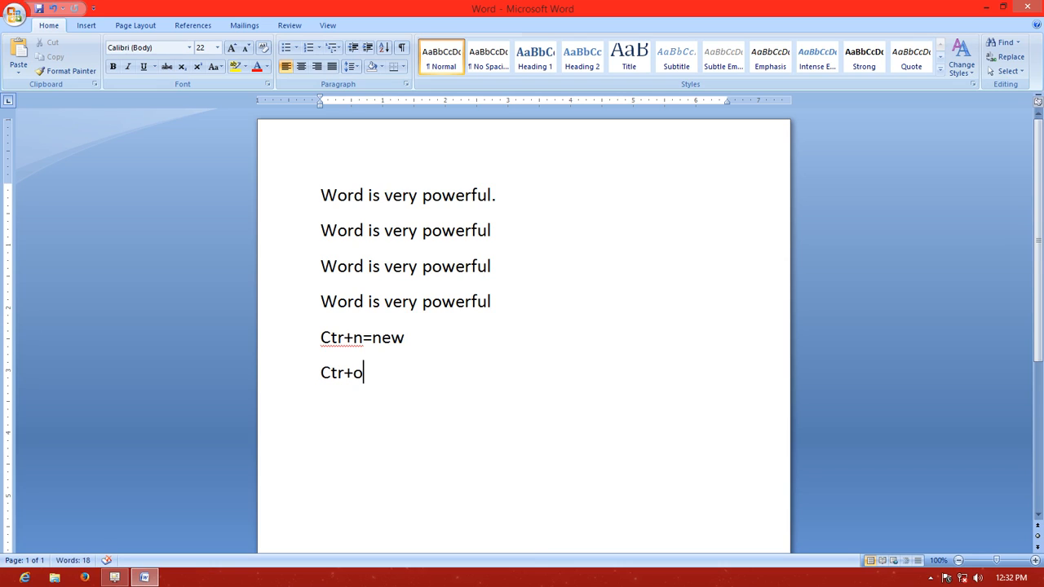
pyautogui.write('+open')
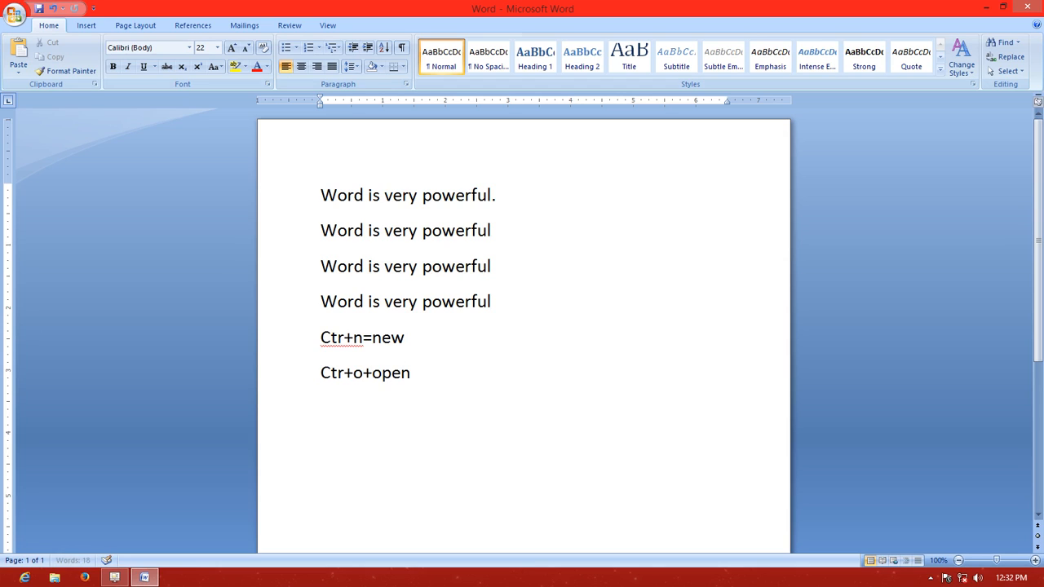
# Continue the shortcut list with two more lines reading "Ctr+s=save" and "F12=save As"
pyautogui.press('Return')
pyautogui.write('ctr+')
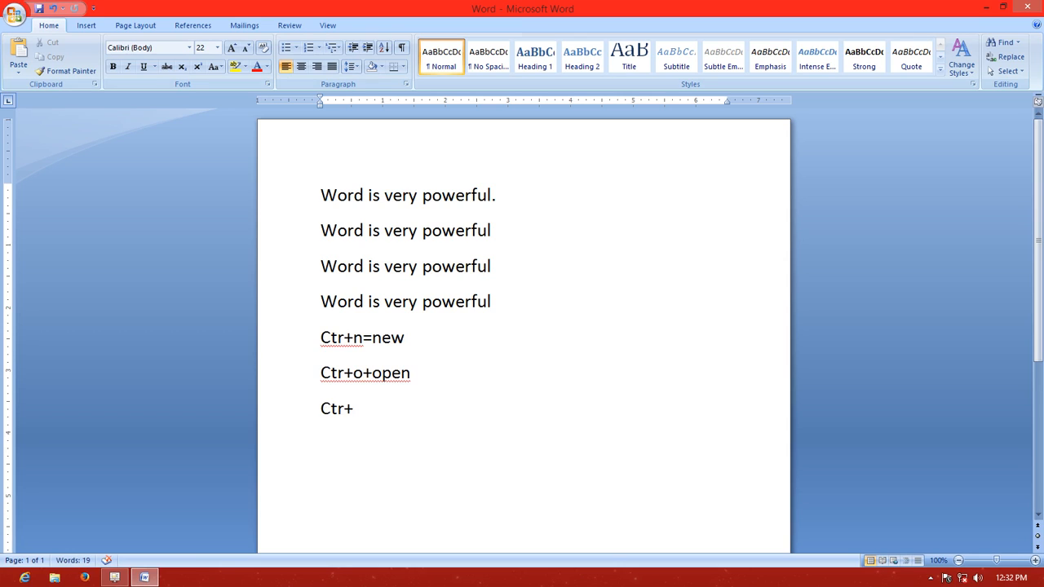
pyautogui.write('s=save')
pyautogui.press('Return')
pyautogui.write('F12')
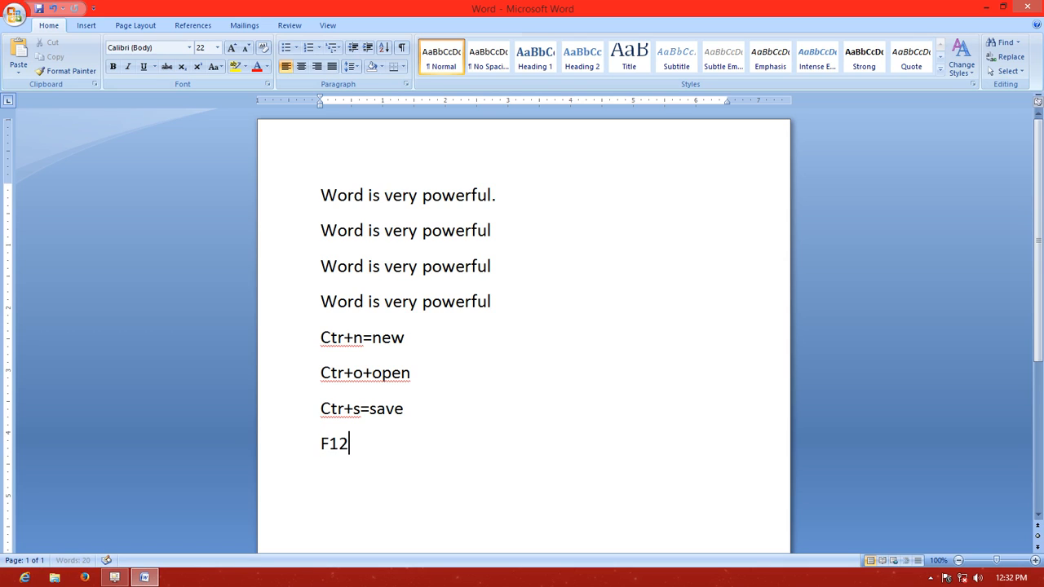
pyautogui.write('=save As')
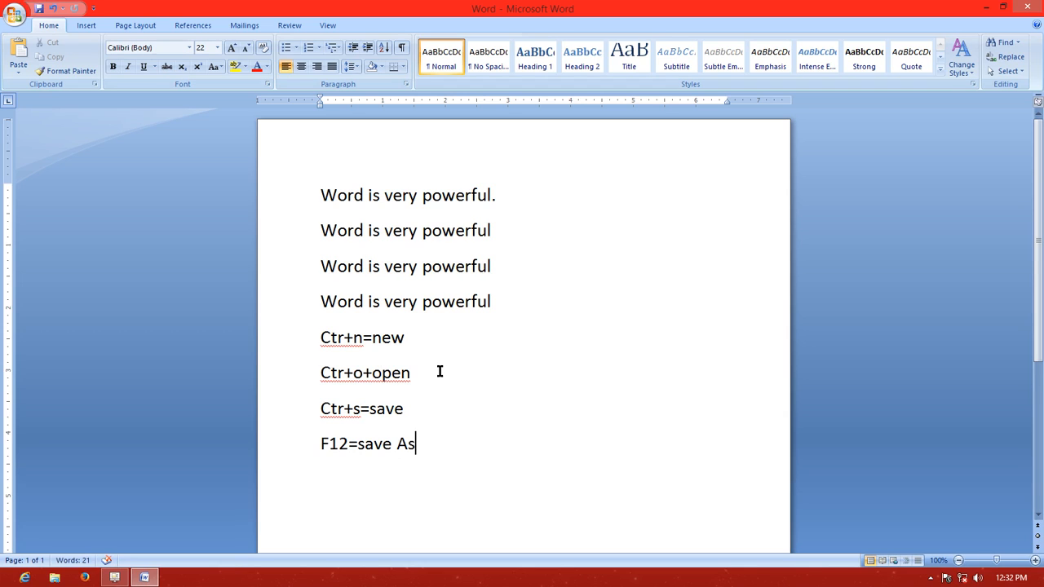
pyautogui.scroll(-1, 437, 371)
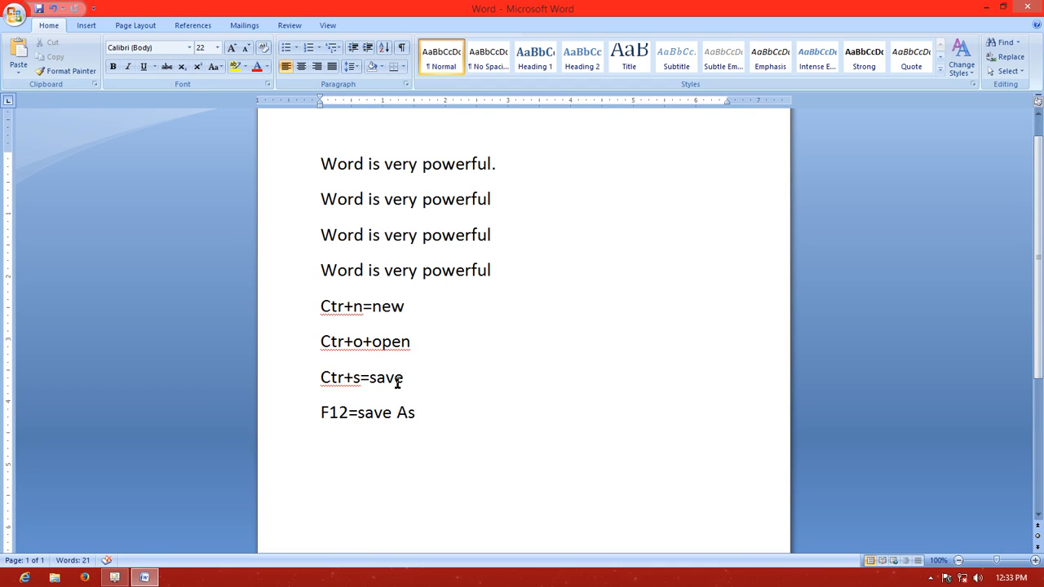
pyautogui.moveTo(317, 304); pyautogui.dragTo(427, 415)
pyautogui.click(465, 334)
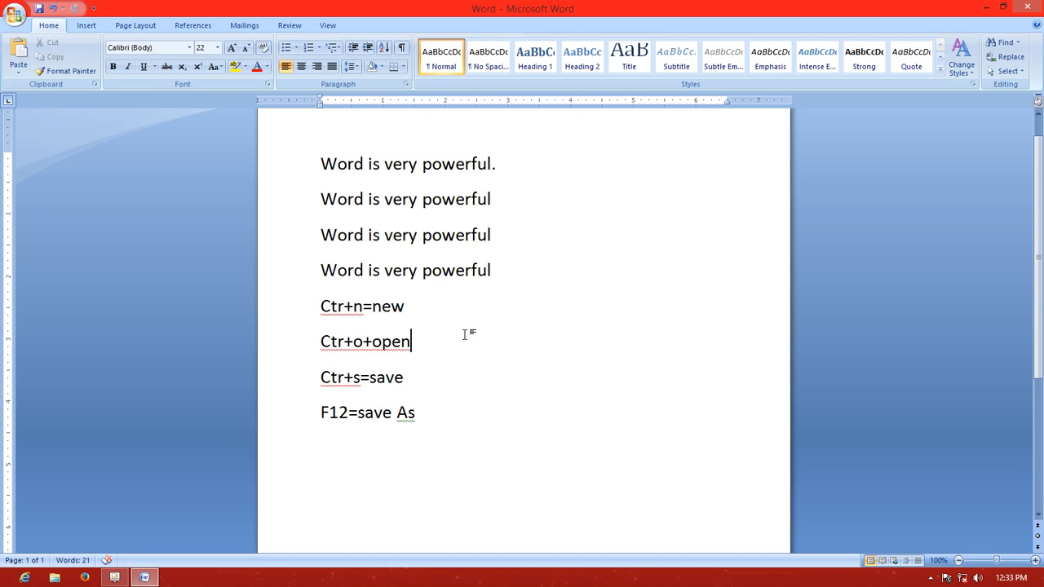